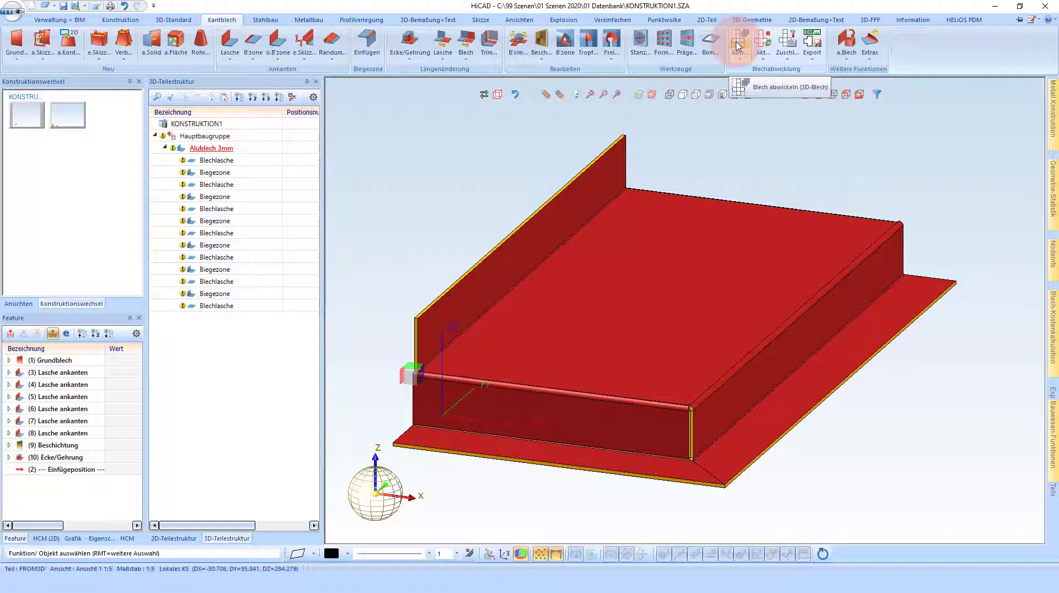
Step: Unfold the Alublech 3mm sheet from its lower front corner edge and place the flat pattern beside the 3D part
left_click(737, 46)
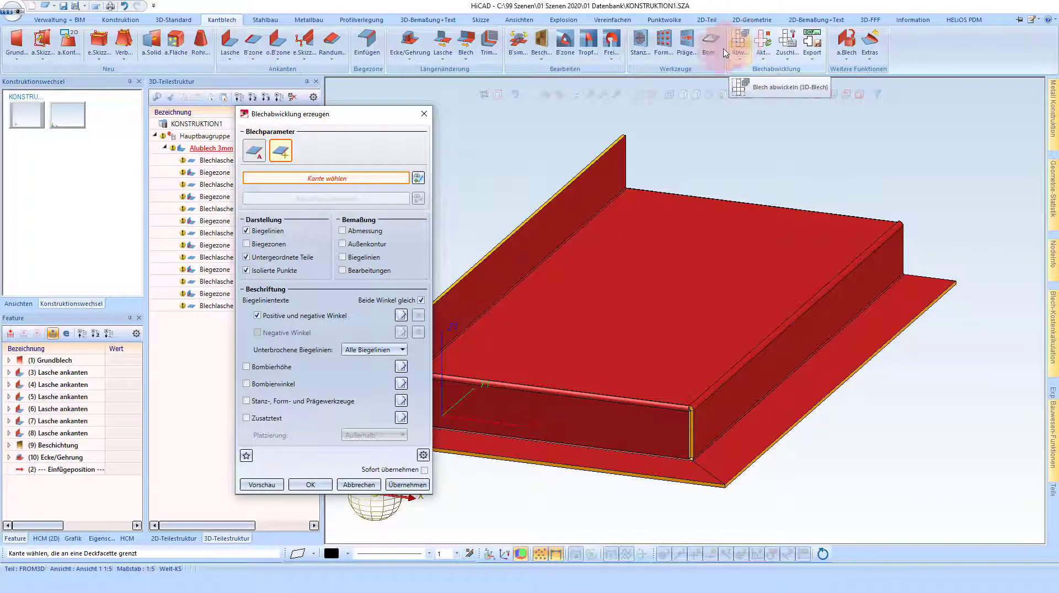
left_click(255, 156)
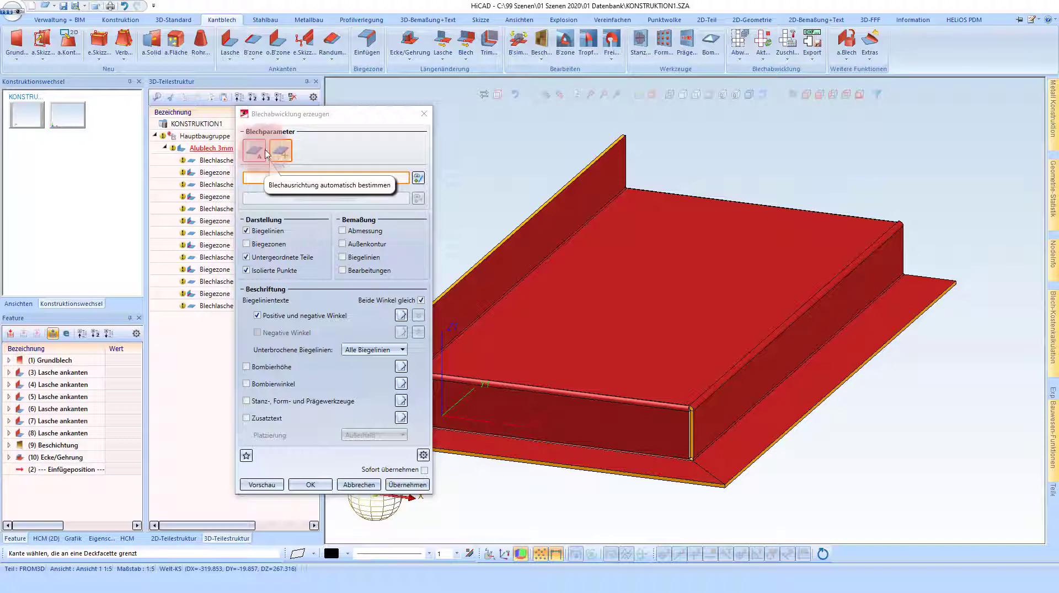
left_click(741, 471)
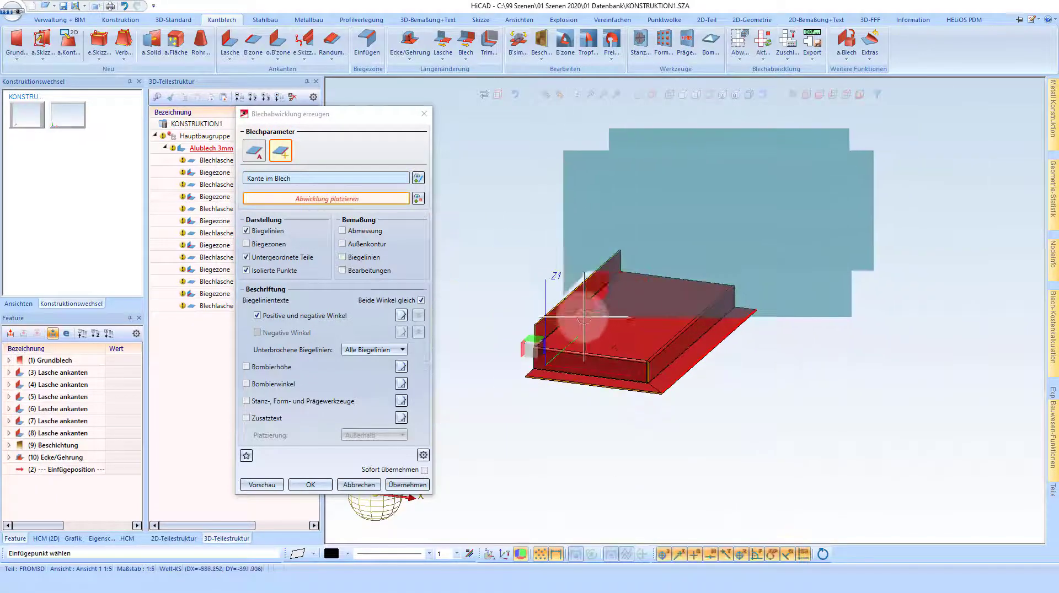
scroll(705, 334, "up", 1)
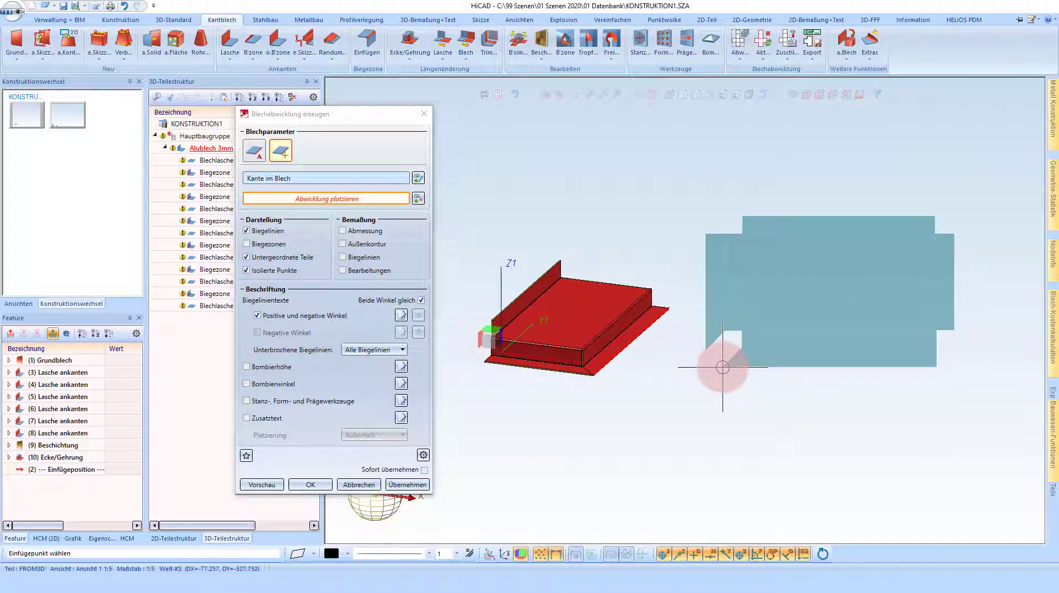
left_click(722, 367)
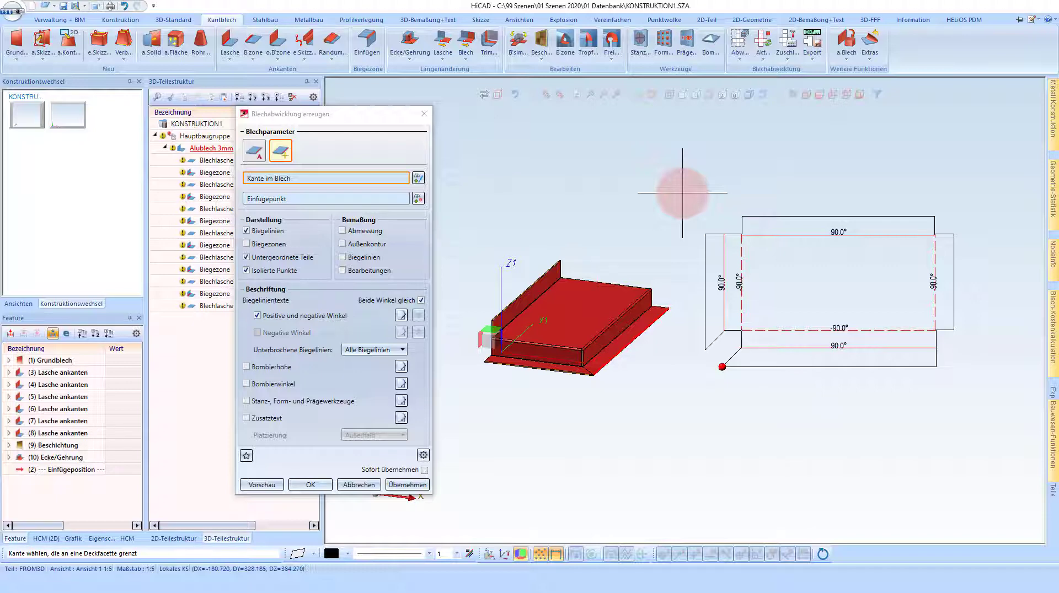
left_click(682, 193)
middle_click(695, 186)
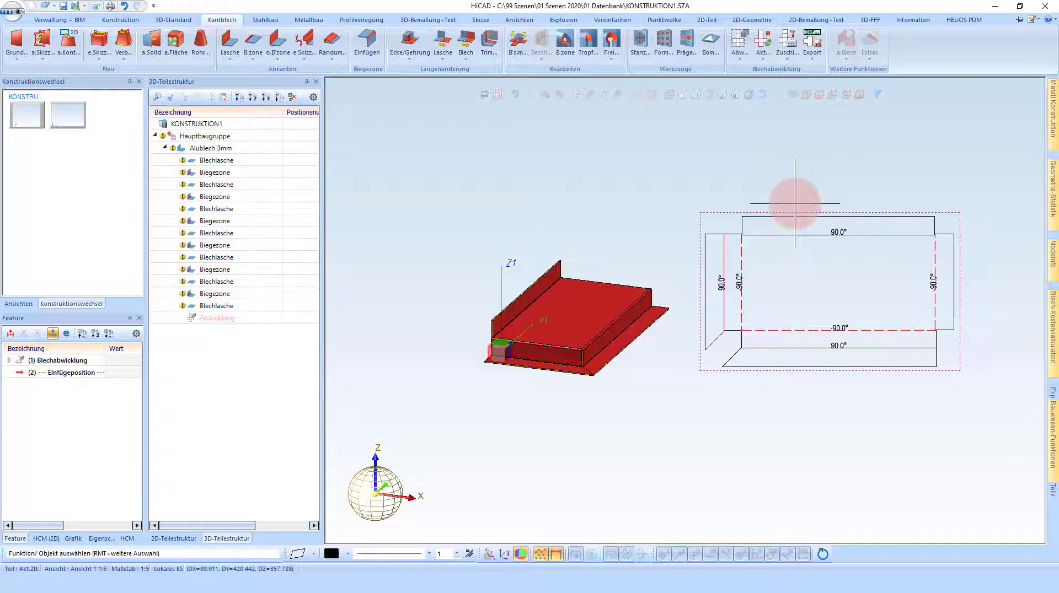
Step: Delete the view containing the placed flat pattern
left_click(795, 203)
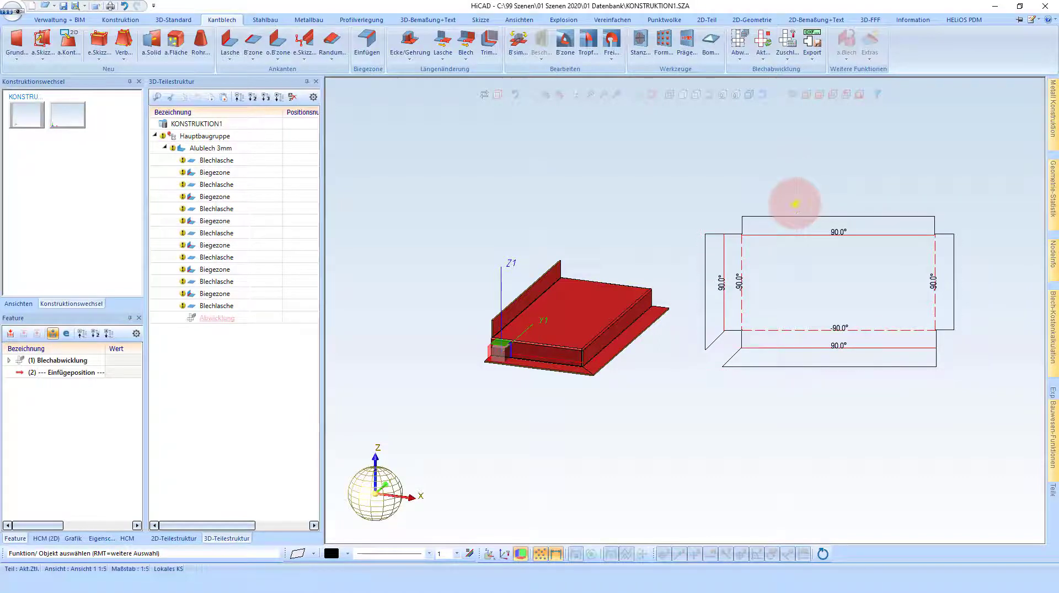
right_click(795, 204)
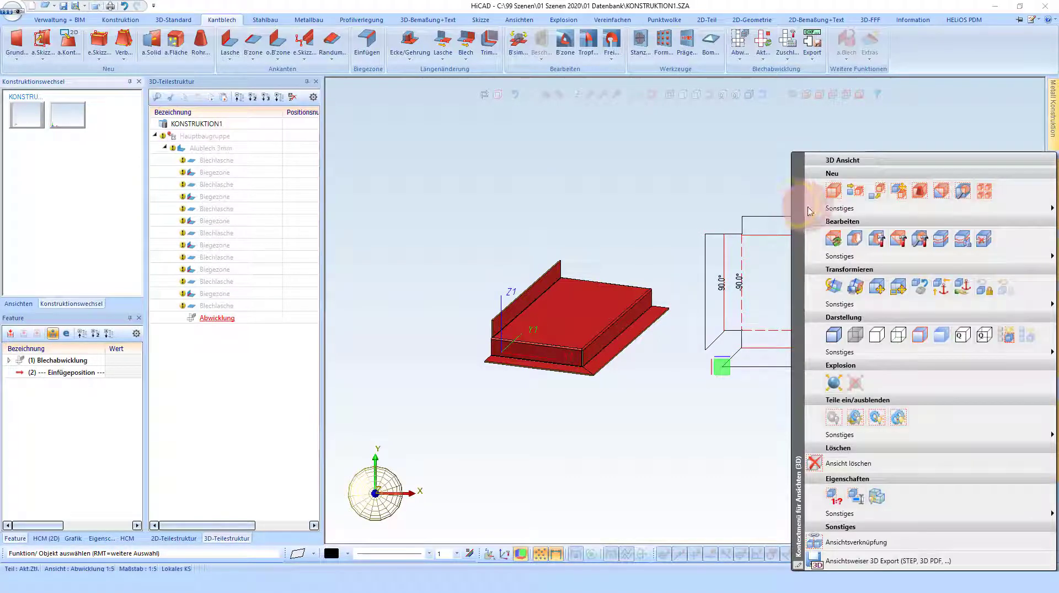
left_click(852, 465)
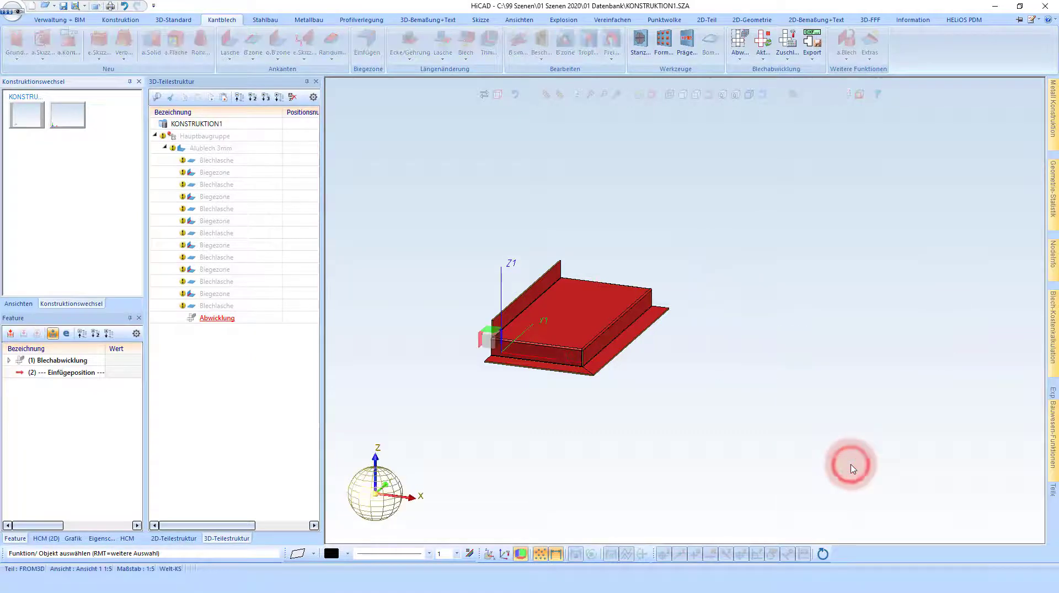
Step: Begin a new sheet unfolding with the sheet orientation determined automatically, and move its settings clear of the lower screen edge
left_click(740, 47)
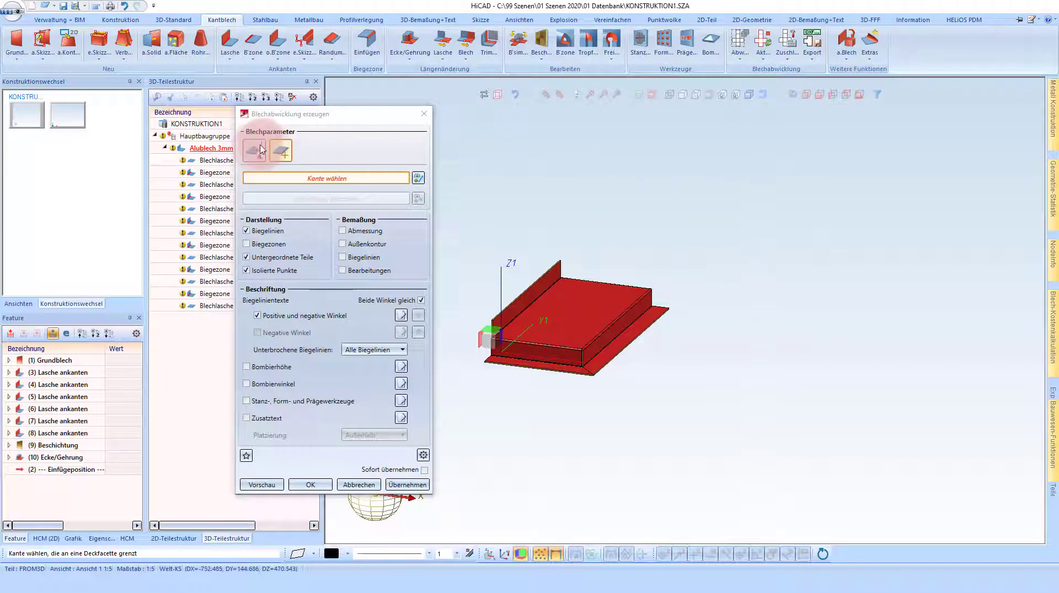
left_click(255, 151)
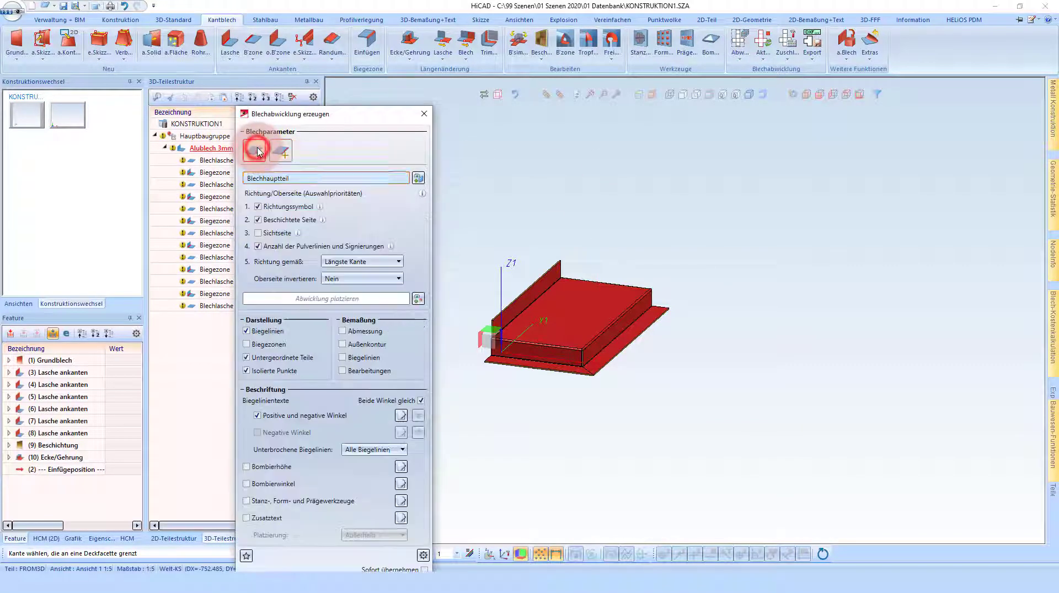
left_click_drag(331, 116, 304, 43)
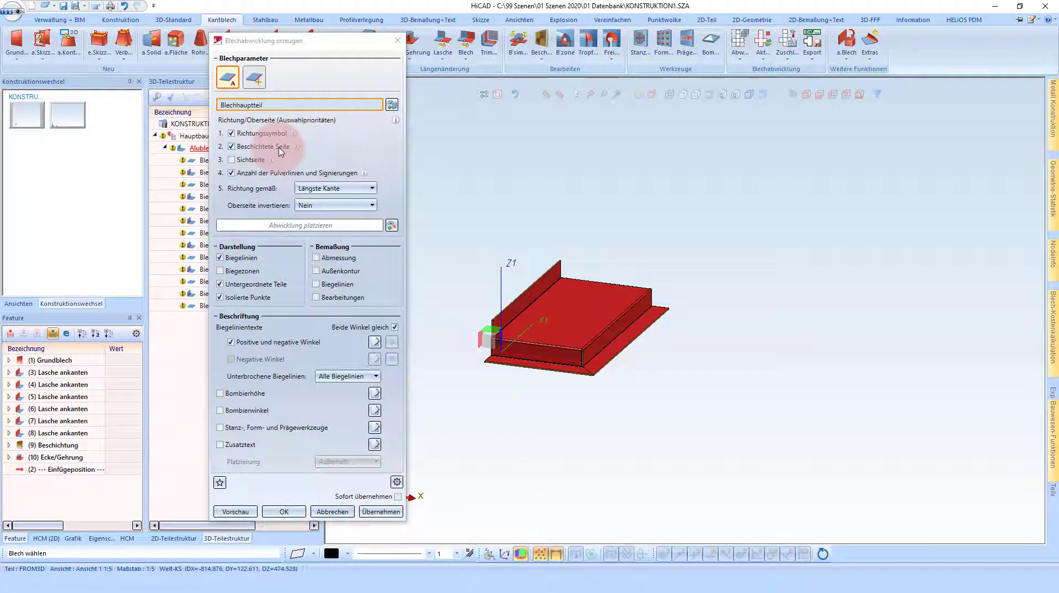
Step: Examine the orientation priorities, including the choices for the direction criterion and for inverting the top side
mouse_move(270, 164)
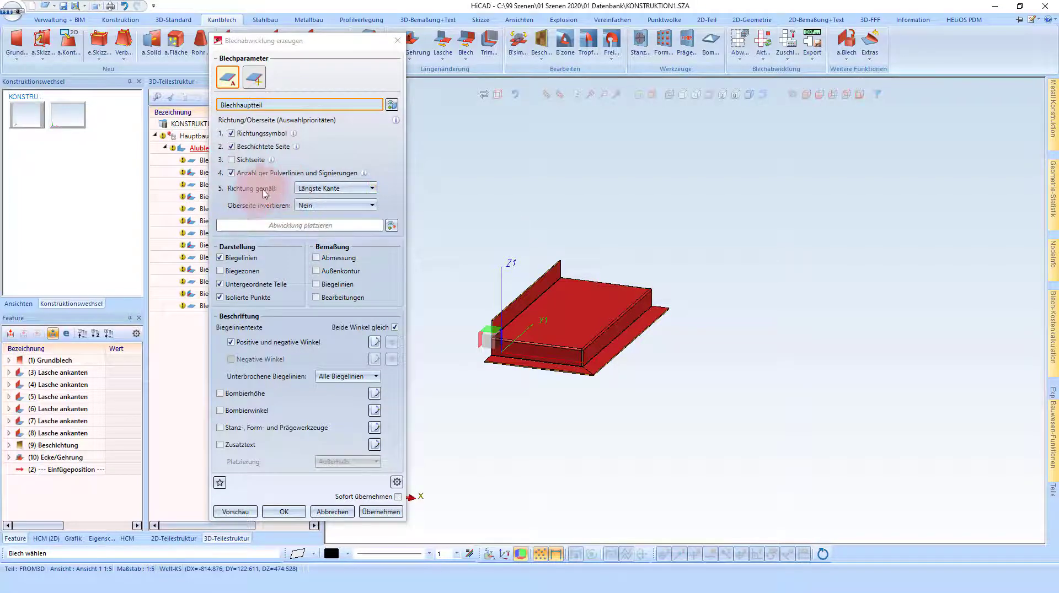
left_click(333, 189)
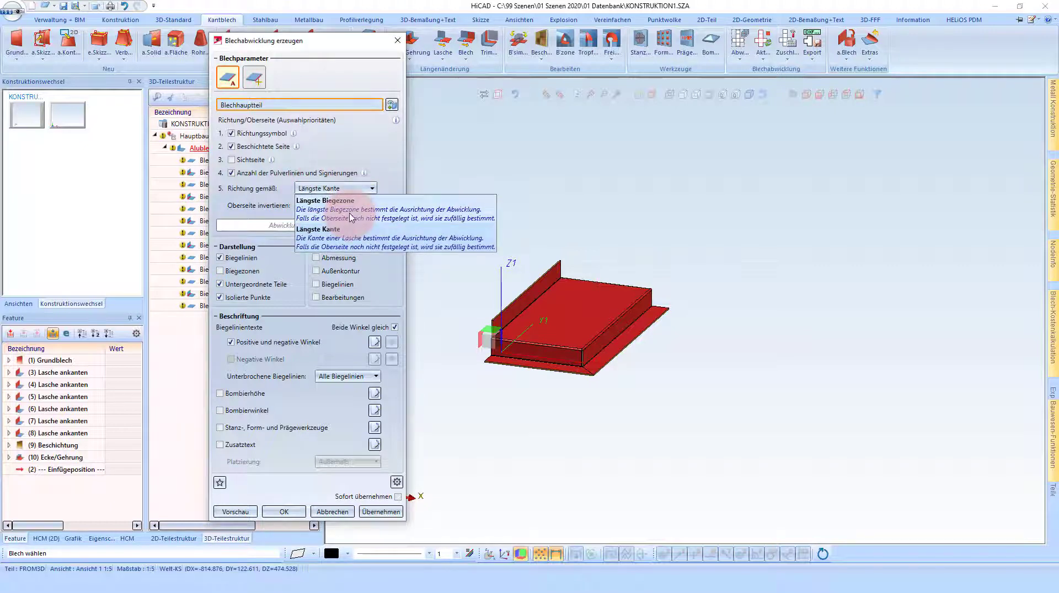
left_click(374, 147)
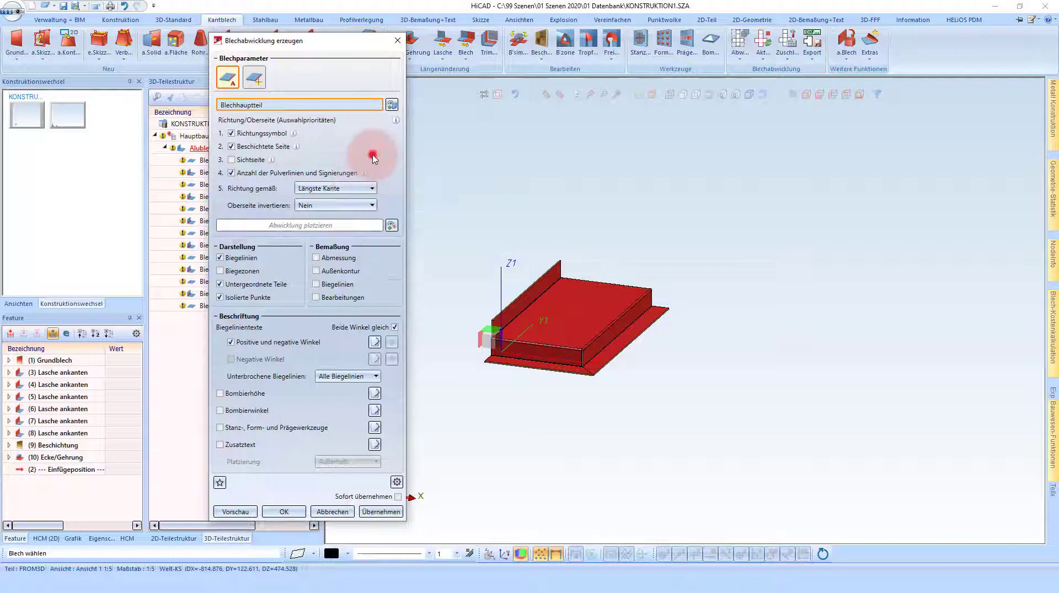
left_click(326, 207)
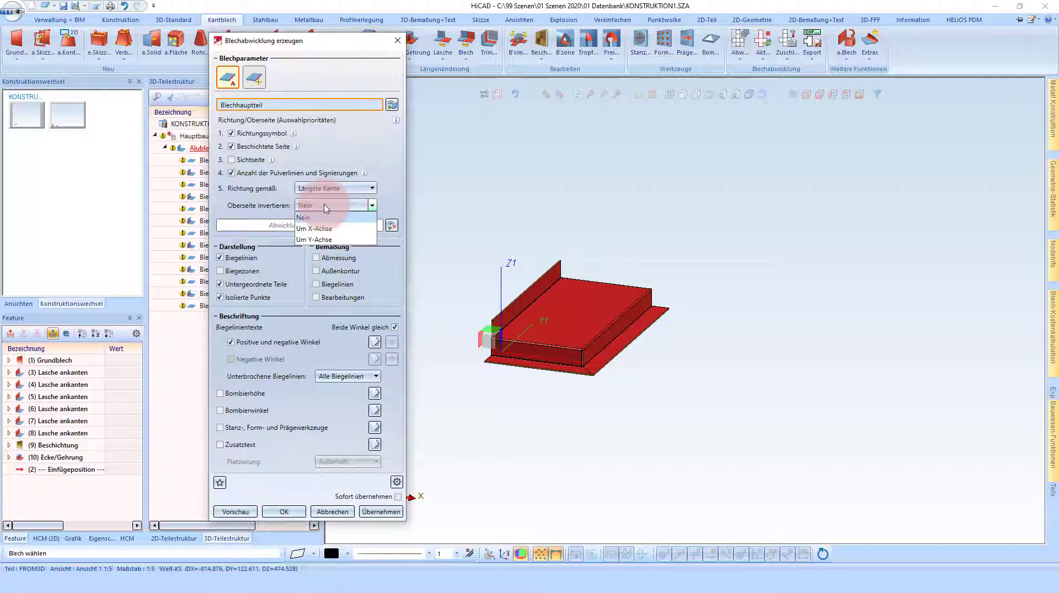
left_click(254, 201)
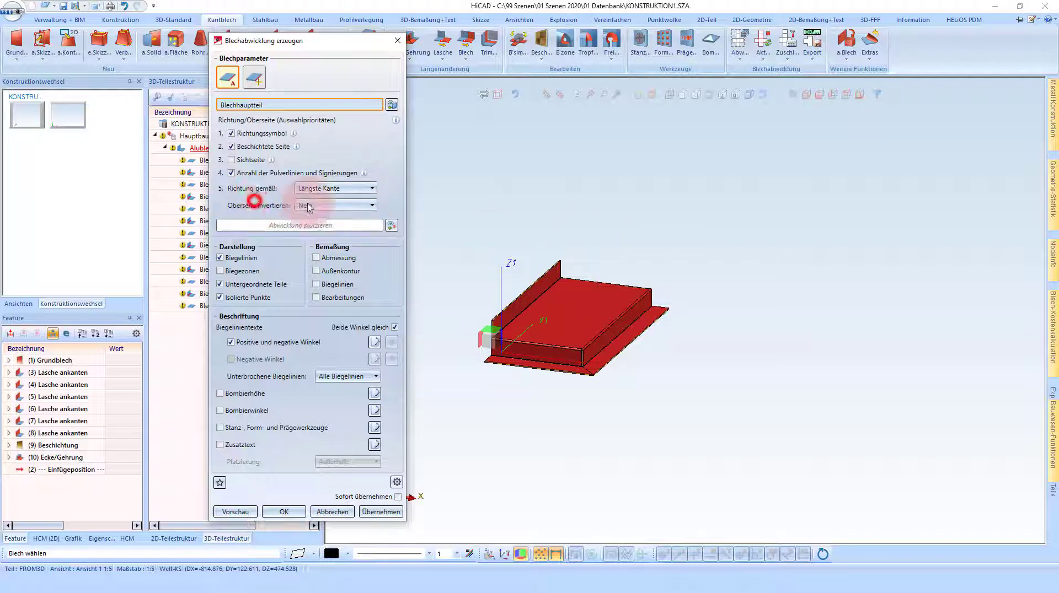
Step: Select the sheet metal part for unfolding and place its flat pattern to the right of the 3D model
left_click(611, 349)
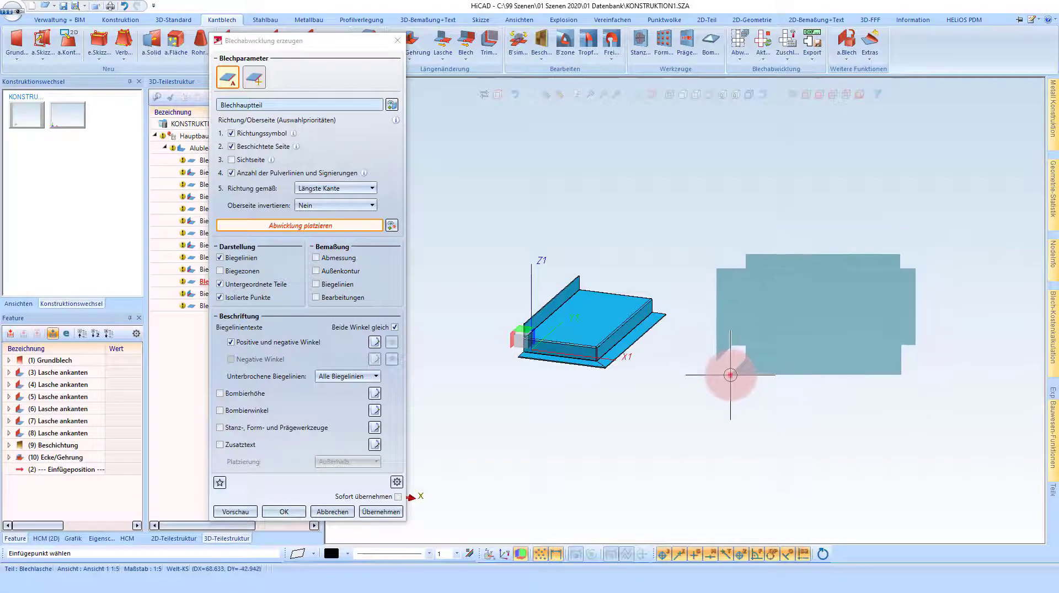
left_click(730, 375)
scroll(1000, 364, "up", 2)
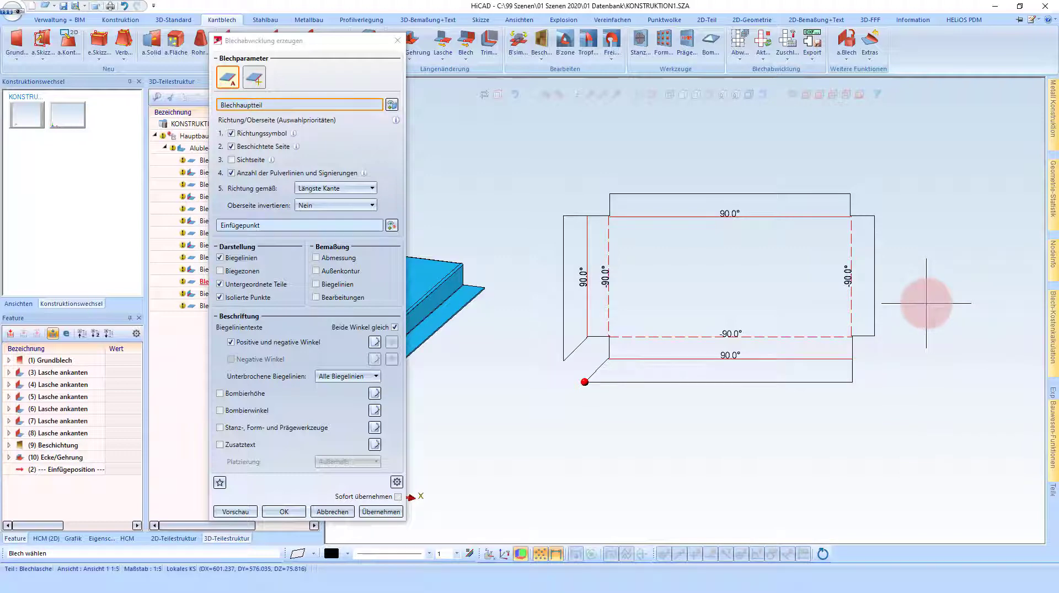
Step: Enable the Abmessung, Biegelinien and Bearbeitungen dimensions for the flat pattern and preview them
left_click(323, 261)
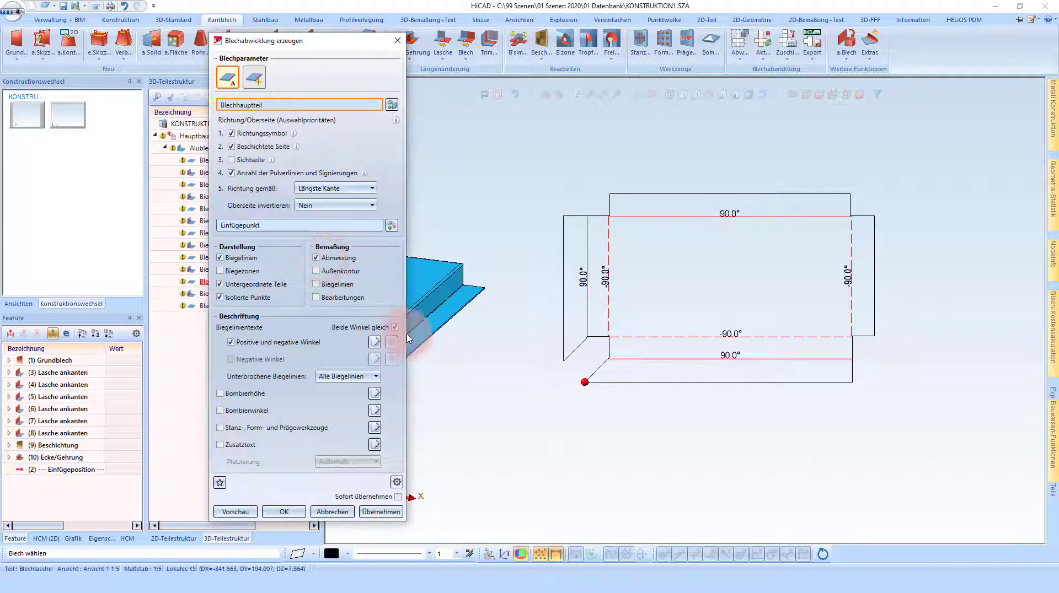
left_click(247, 514)
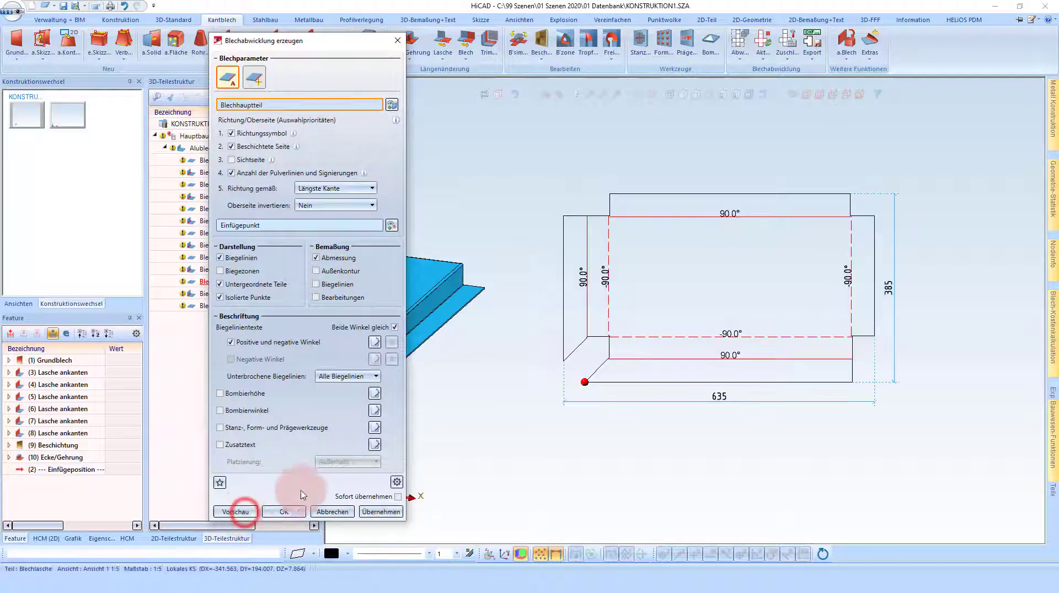
left_click(338, 287)
left_click(336, 299)
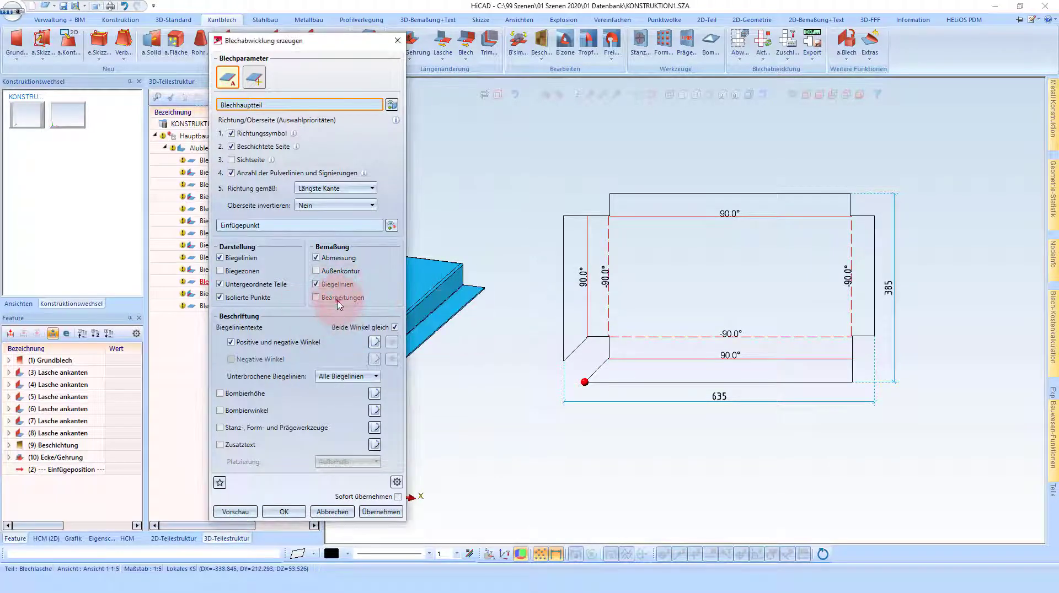
left_click(237, 512)
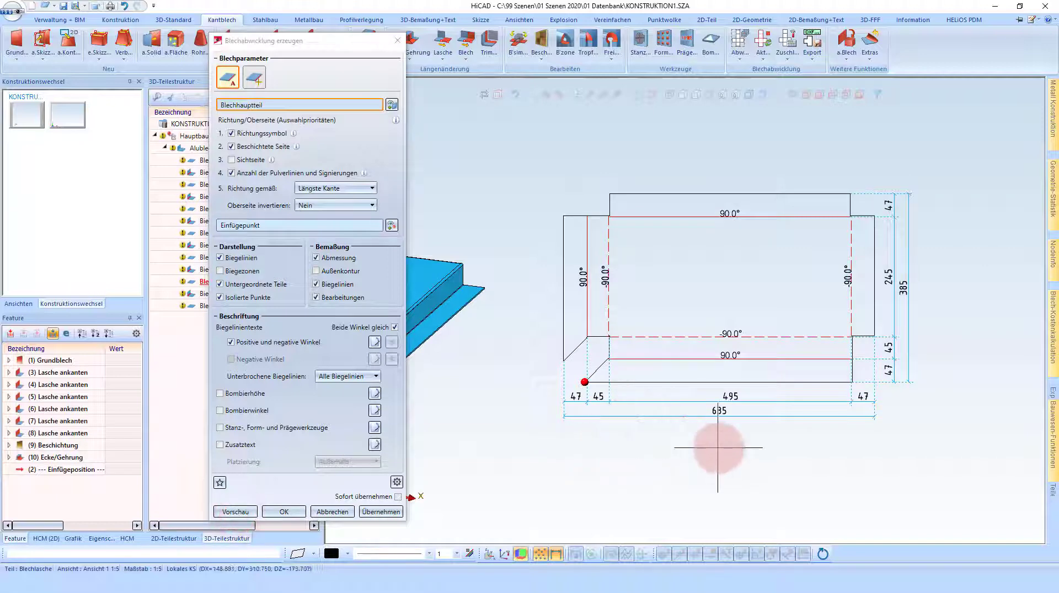
scroll(891, 384, "down", 2)
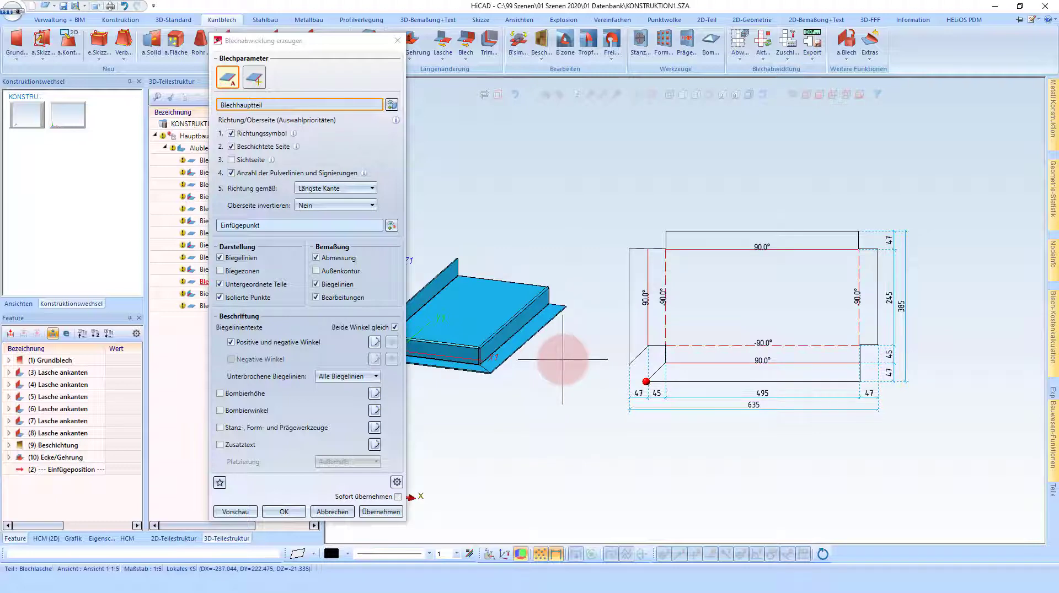
scroll(834, 369, "up", 2)
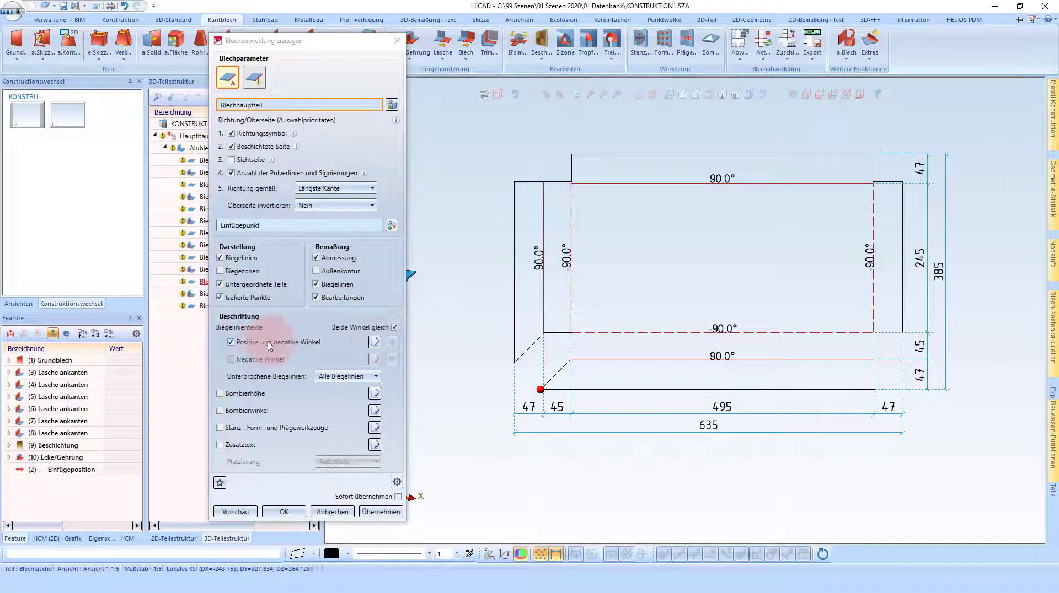
Step: Review the attributes available for the bend line text of positive and negative angles, leaving the text as it is
left_click(375, 343)
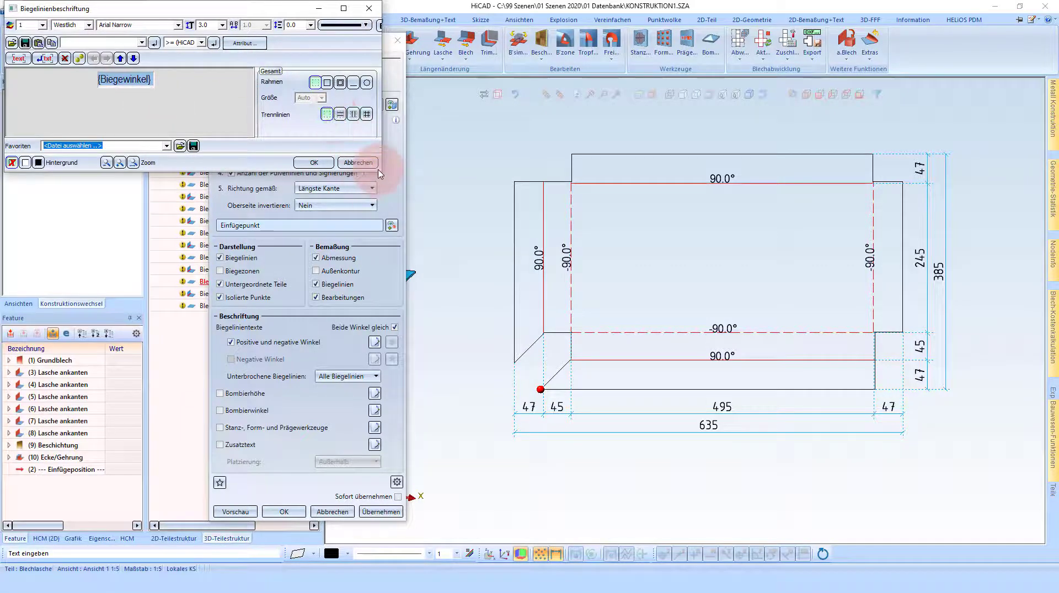
left_click_drag(382, 175, 499, 216)
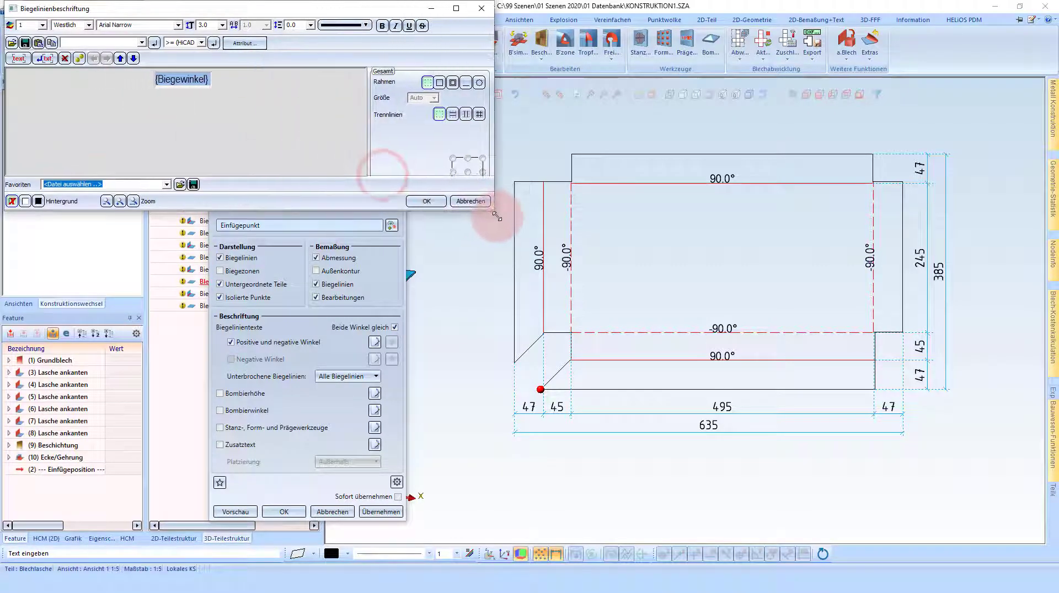
left_click(244, 45)
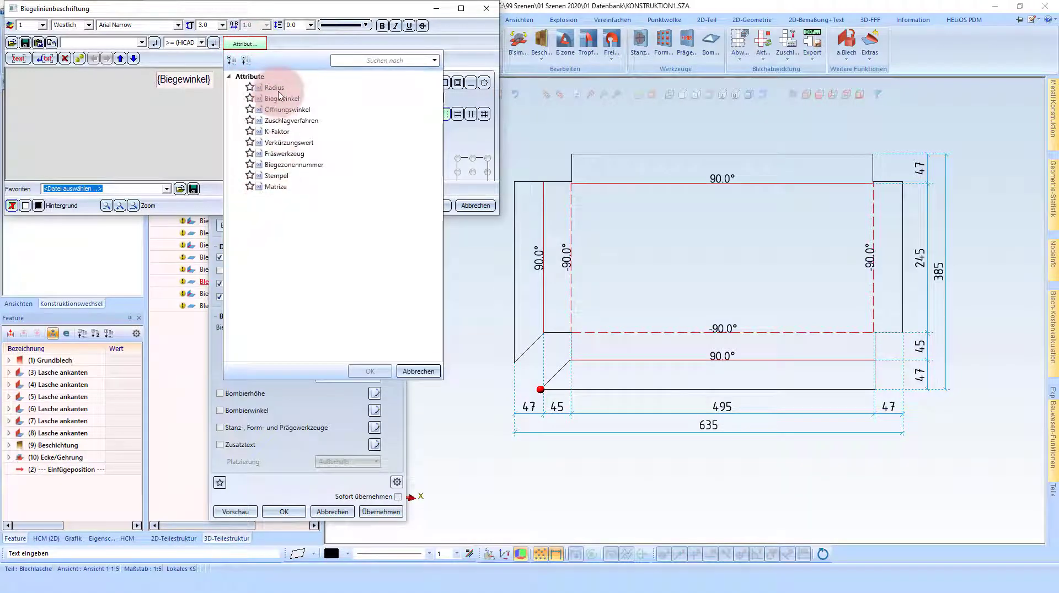
left_click(419, 371)
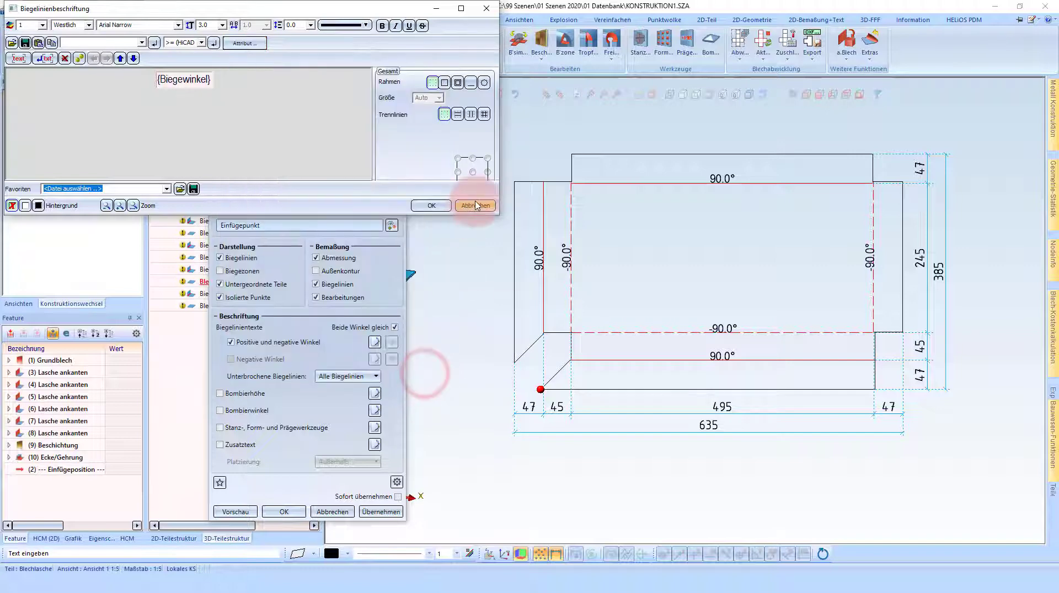
left_click(476, 207)
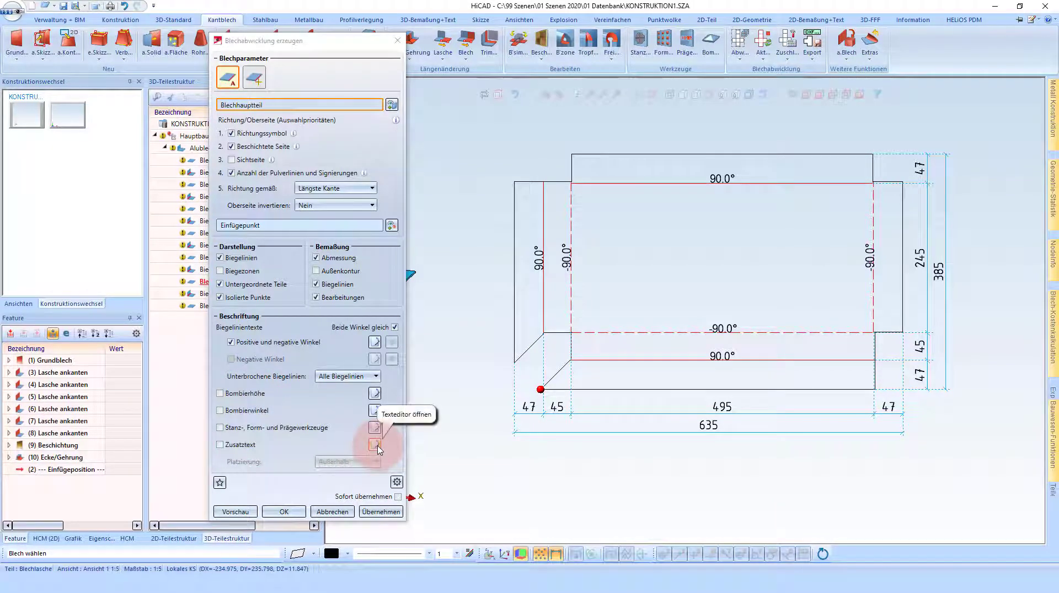
Step: Enable the Zusatztext annotation for the flat pattern and preview it
left_click(228, 444)
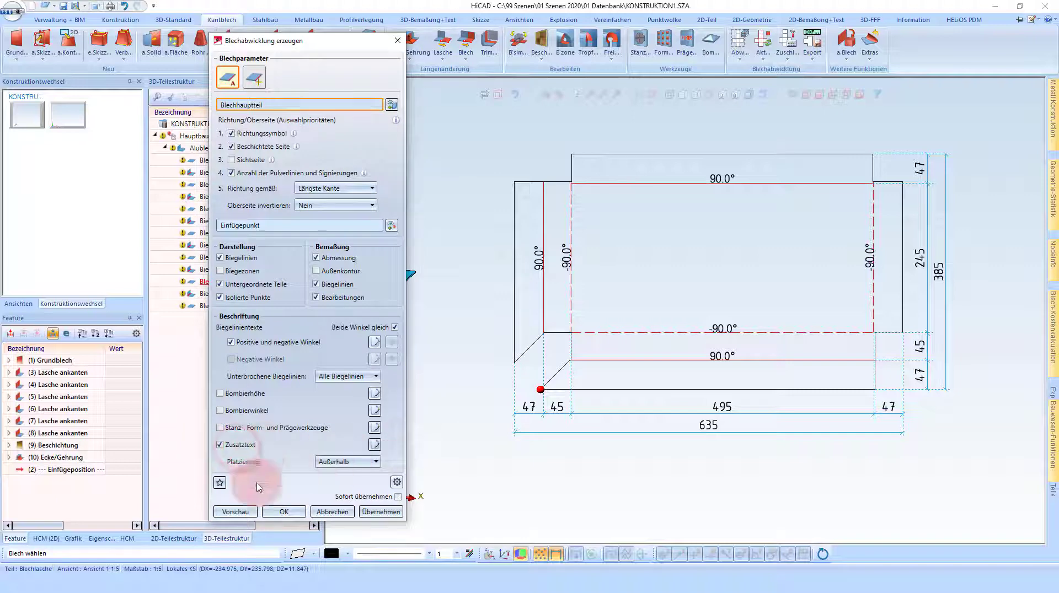
left_click(235, 512)
scroll(634, 356, "down", 1)
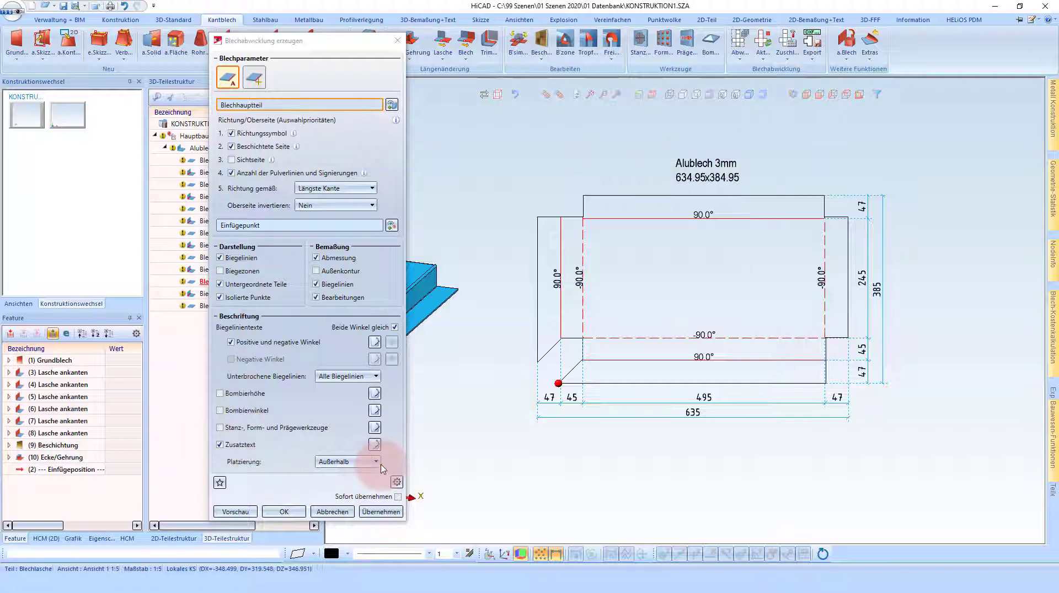
Step: Remove the Sachnummer, separator and 2D flat pattern length and width entries from the Zusatztext, keeping only the Positionsnummer attribute
left_click(375, 445)
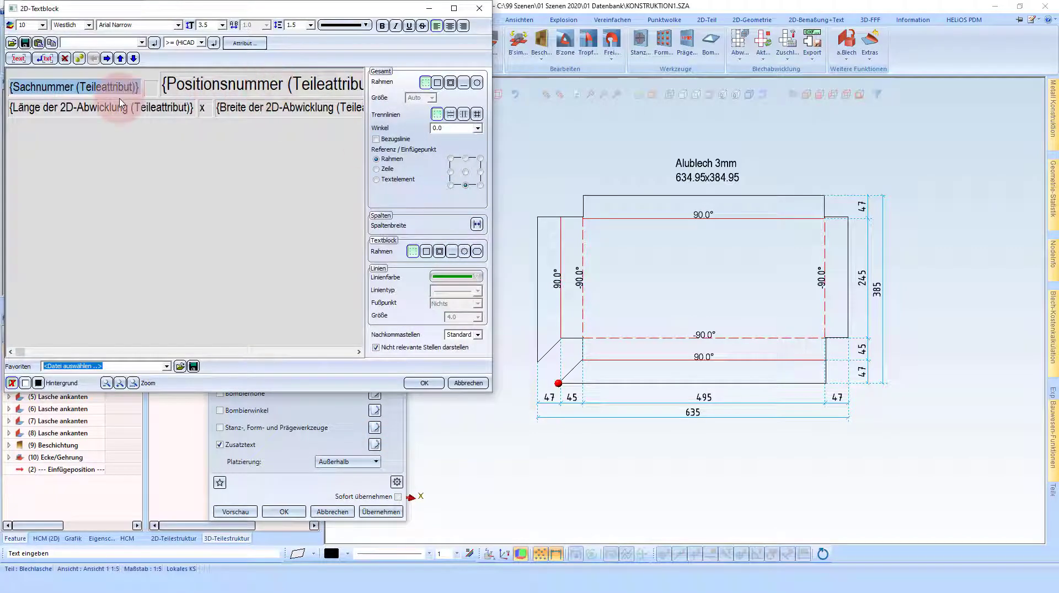
left_click(65, 57)
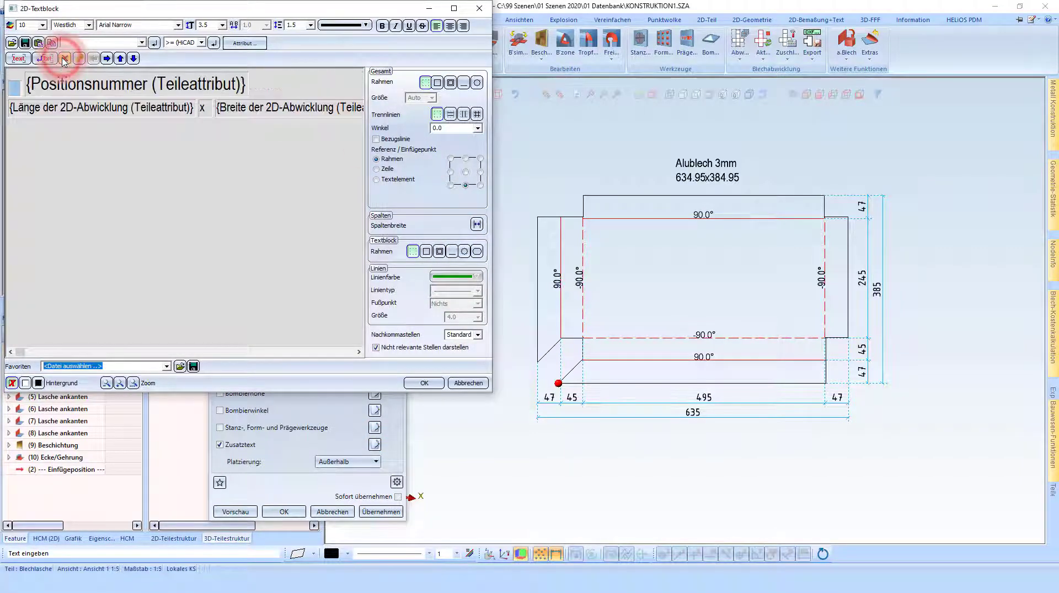
left_click(49, 107)
left_click(65, 58)
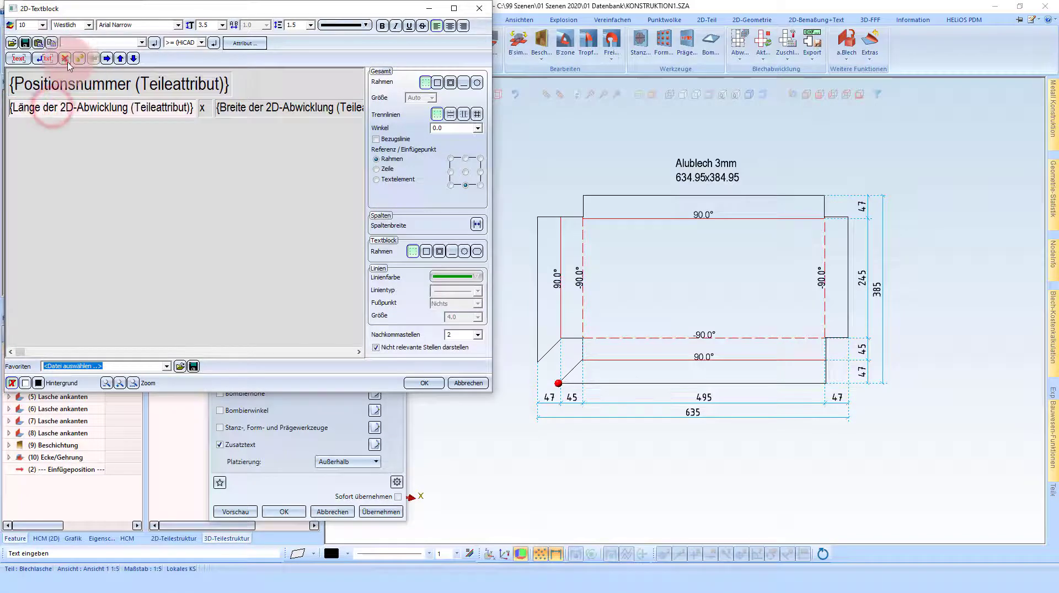
left_click(65, 58)
left_click(65, 58)
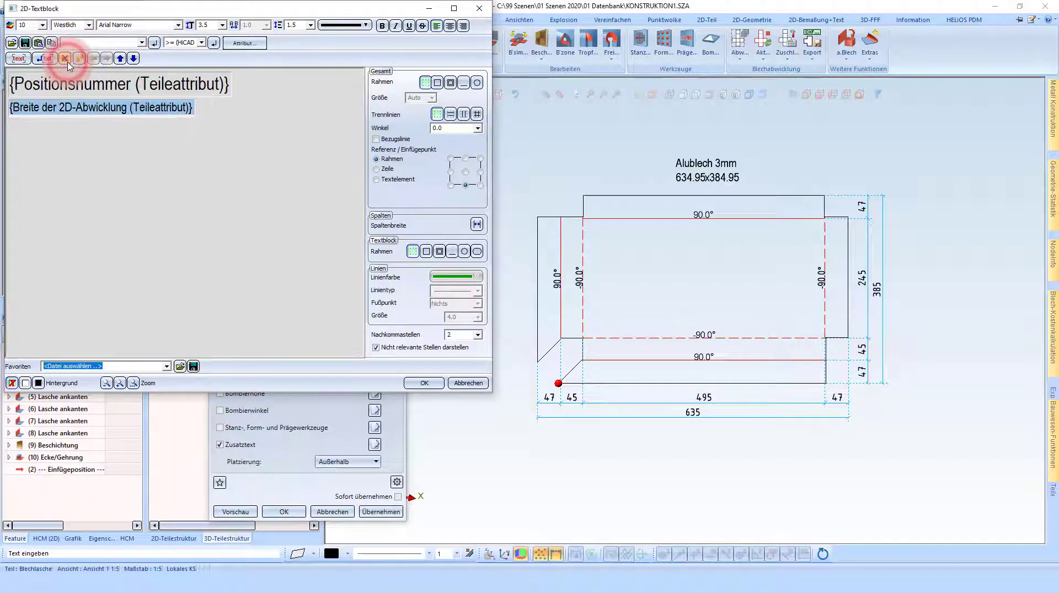
left_click(65, 58)
left_click(220, 149)
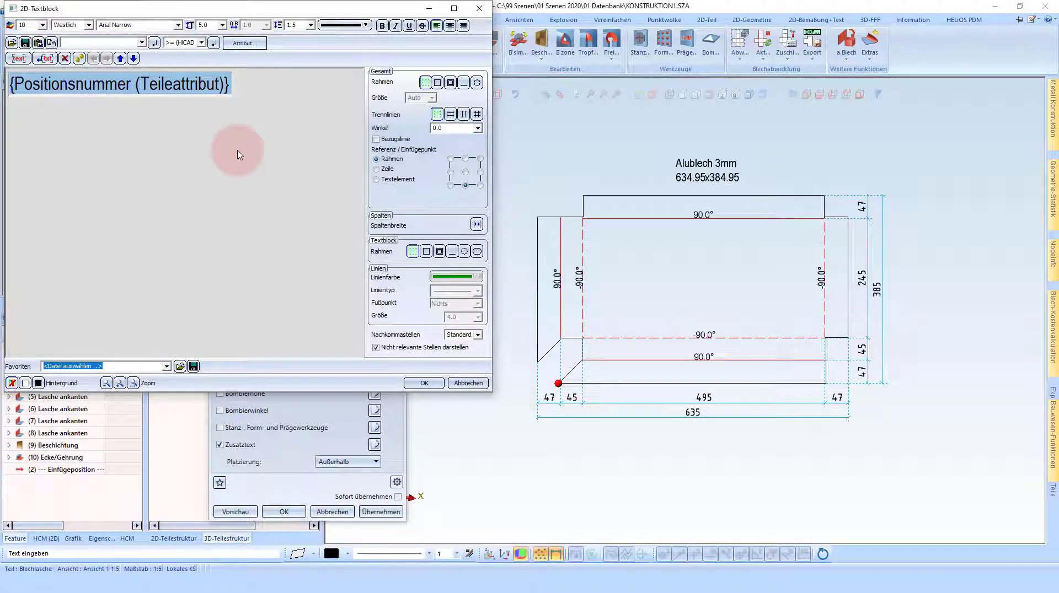
left_click(420, 383)
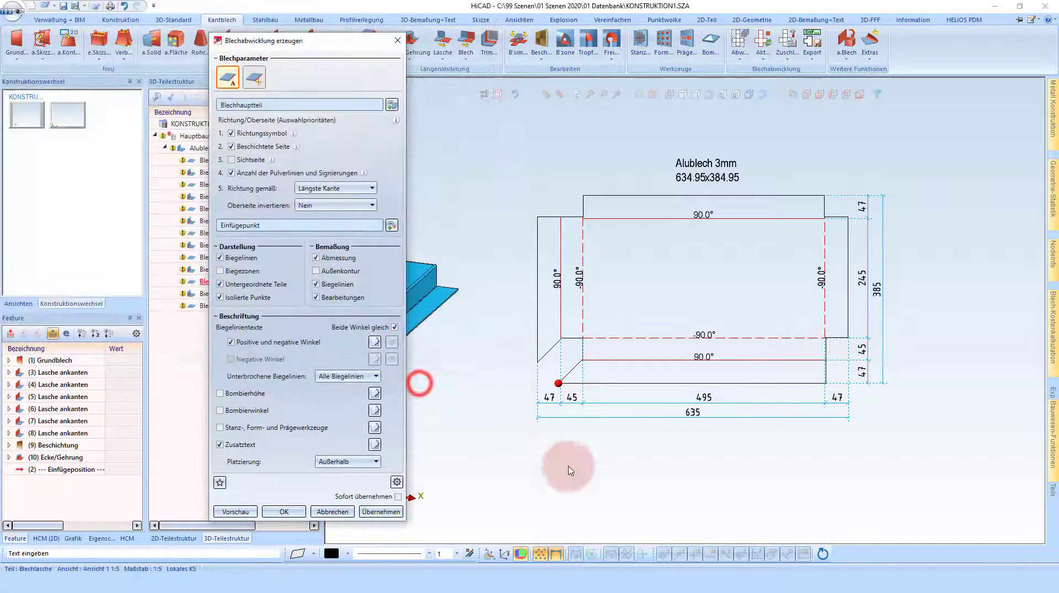
Step: Set the Zusatztext placement to Innerhalb, preview the result and create the flat pattern
left_click(331, 462)
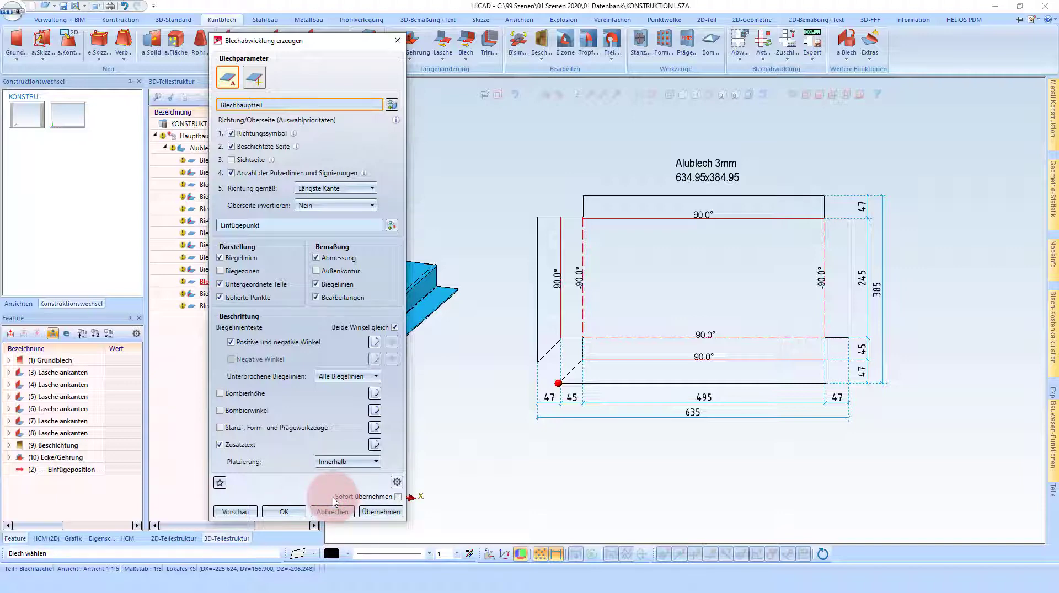
left_click(234, 512)
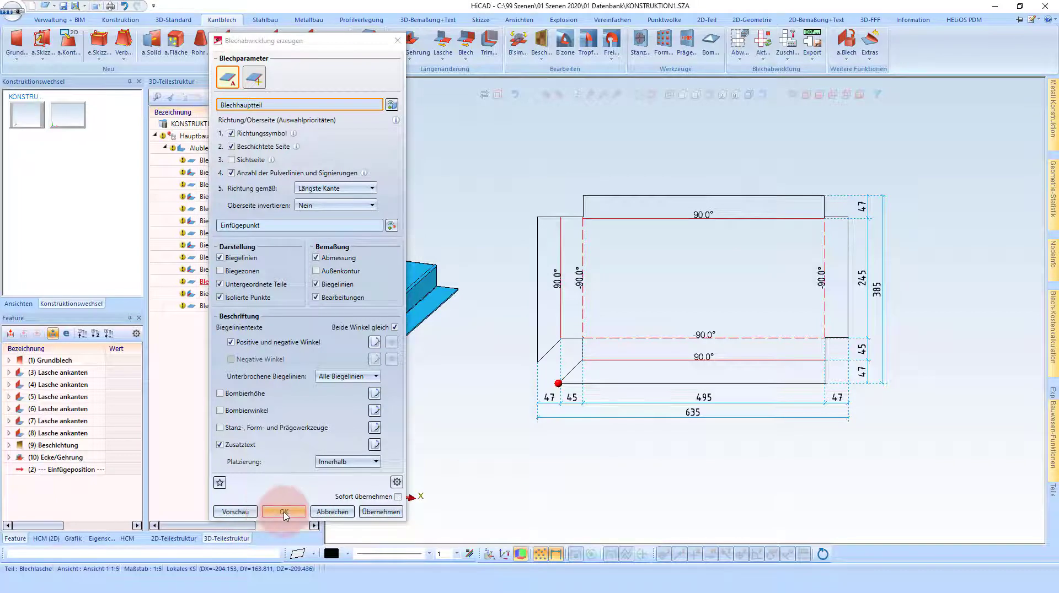
left_click(284, 513)
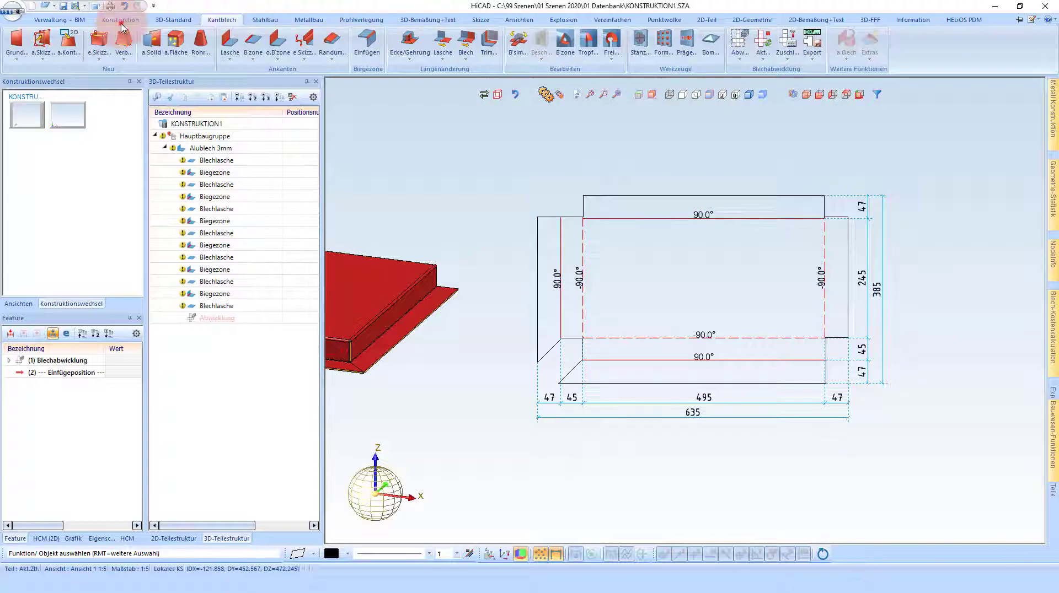
Step: Assign a position number to the Alublech 3mm sheet metal part and check the additional text on the flat pattern
left_click(122, 22)
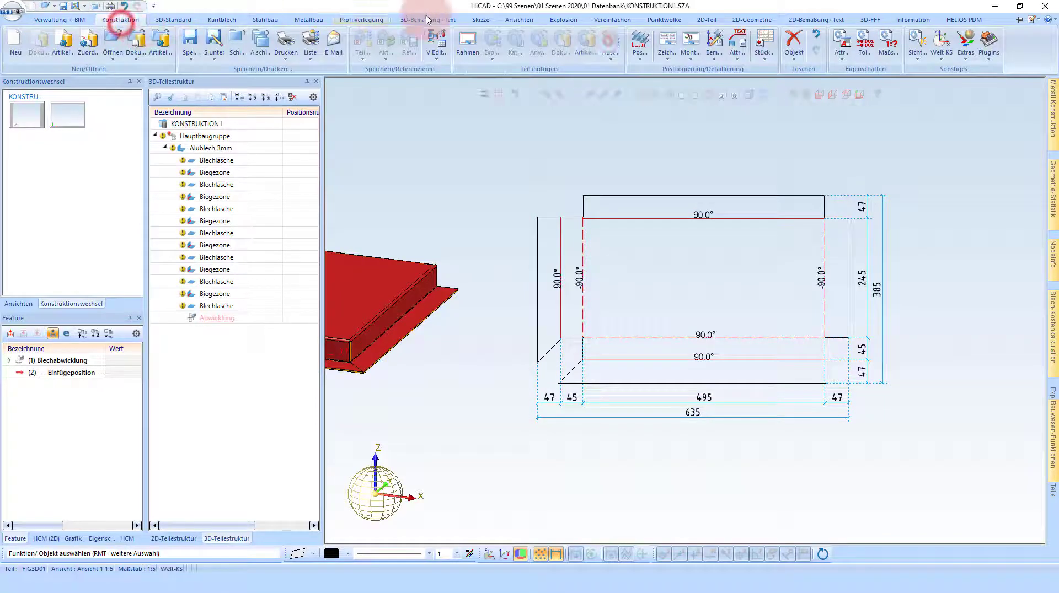
left_click(641, 43)
scroll(611, 406, "up", 3)
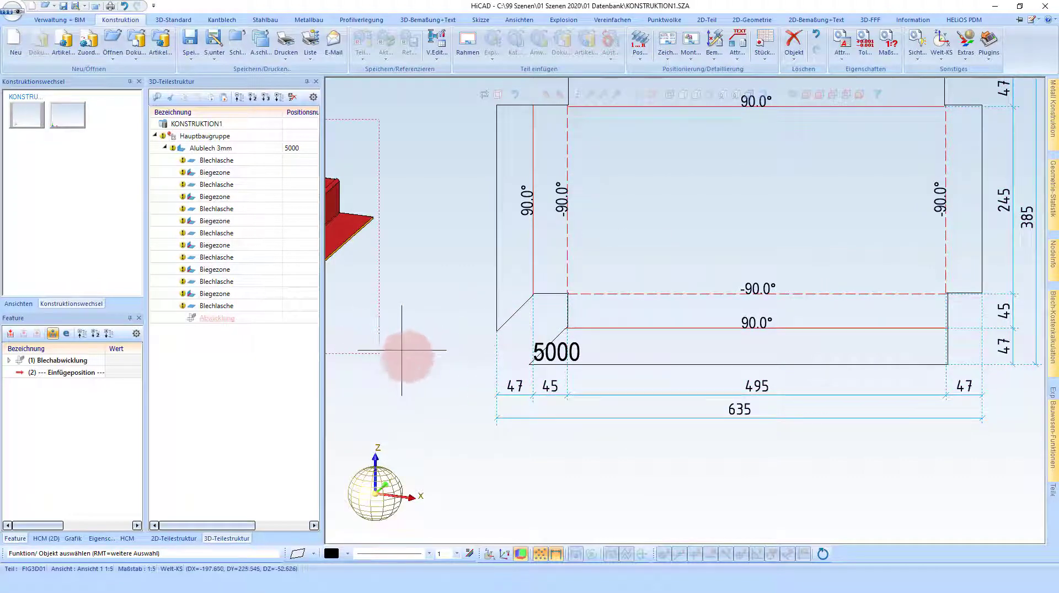
scroll(586, 405, "down", 2)
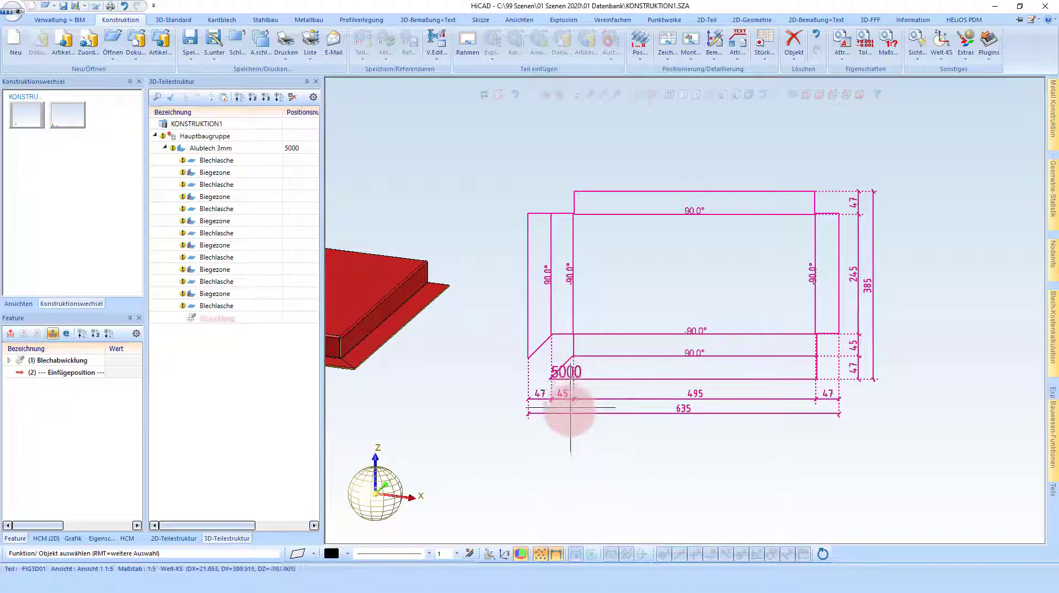
Step: Activate the flat pattern and open the parameters of its Blechabwicklung feature for editing
left_click(596, 199)
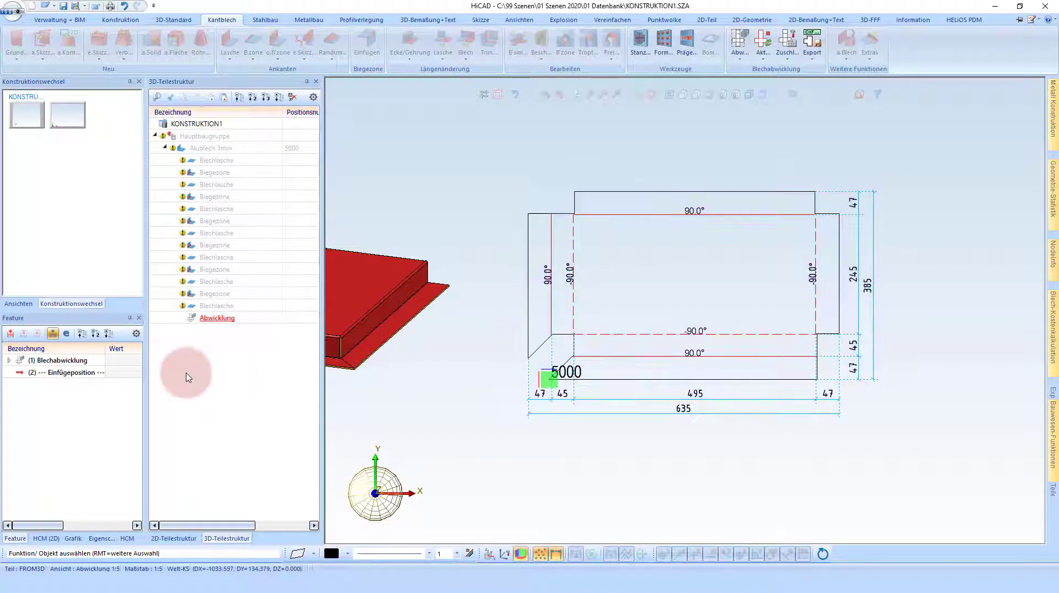
left_click(66, 361)
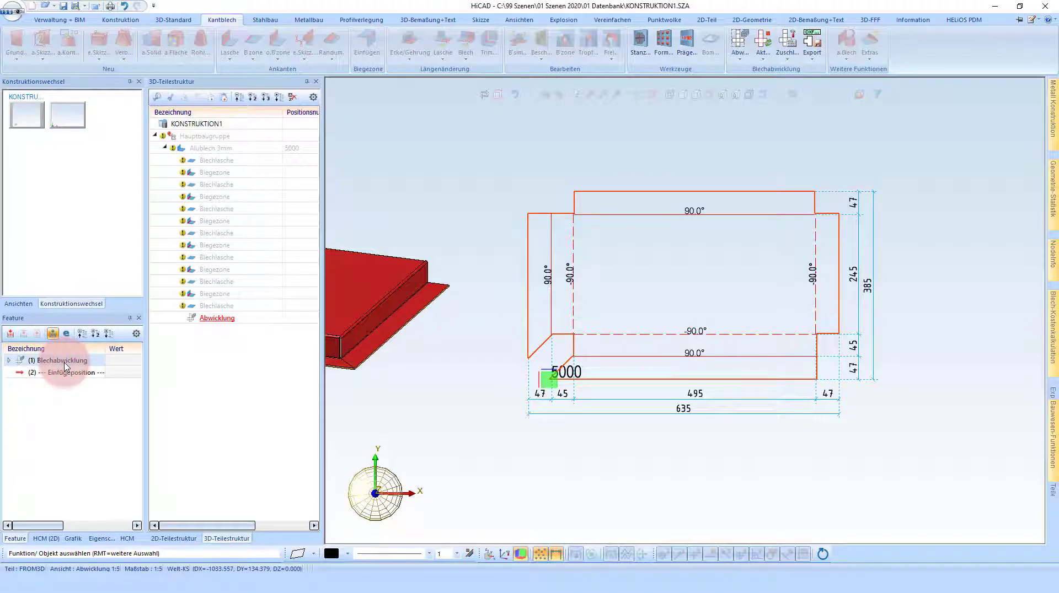
double_click(65, 362)
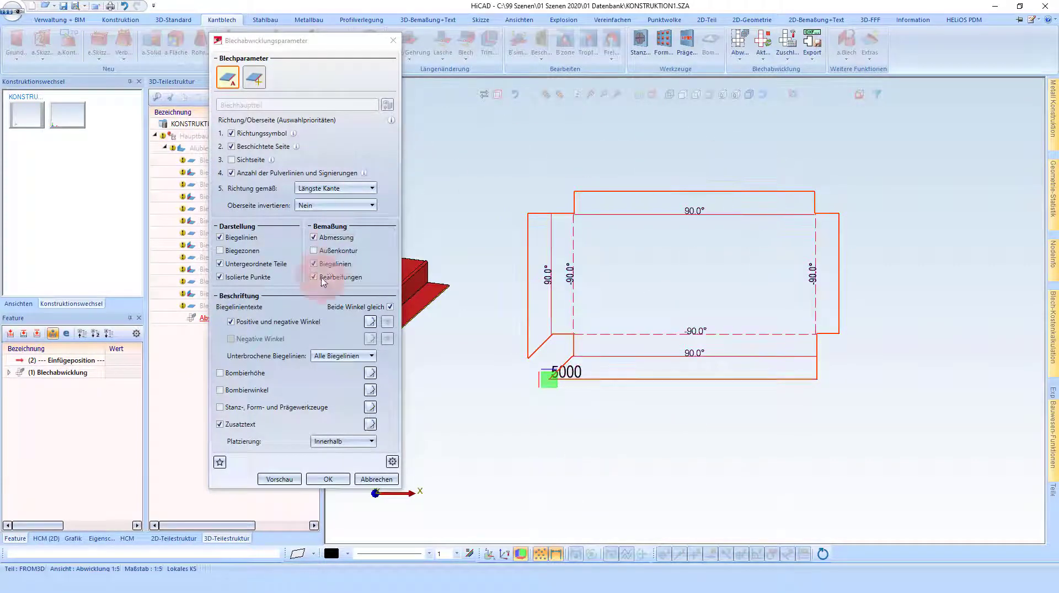
Step: Review the extended settings for edges and lines, extended representation, bend lines and Fräskanttechnik, leaving them as they are
left_click(392, 463)
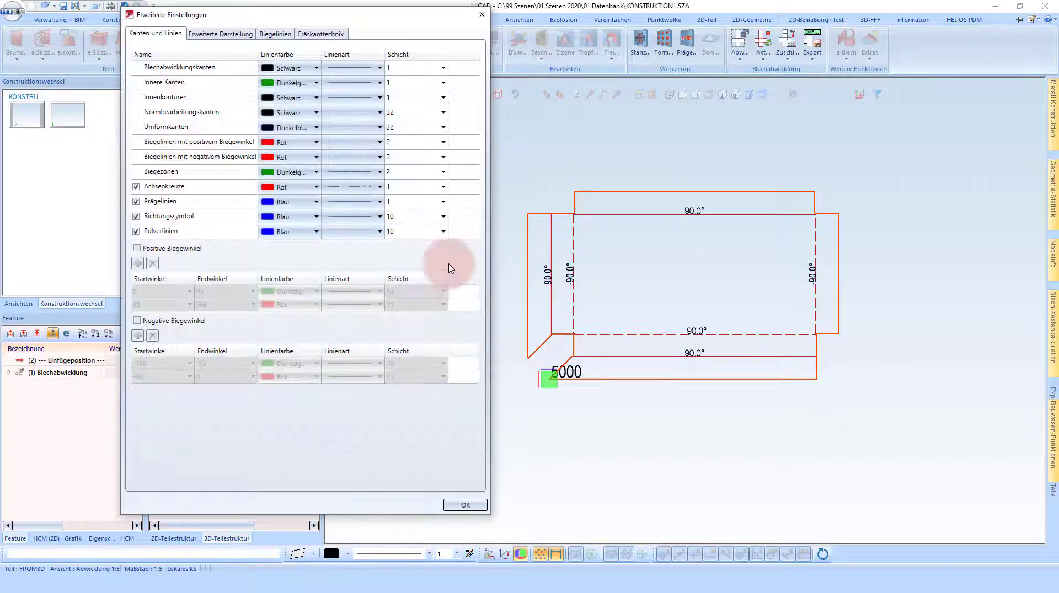
left_click(165, 36)
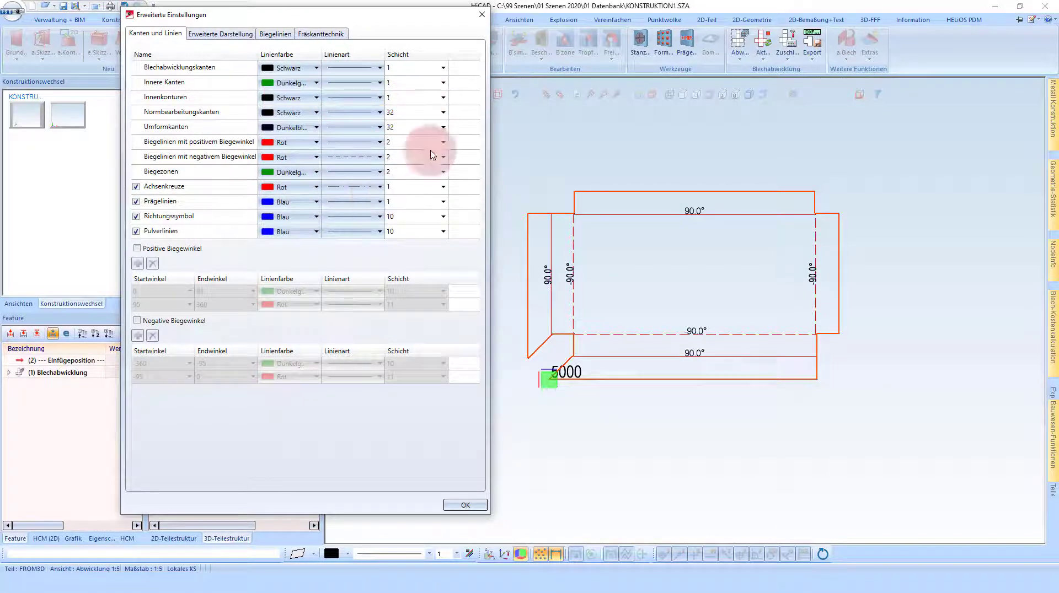
left_click(208, 35)
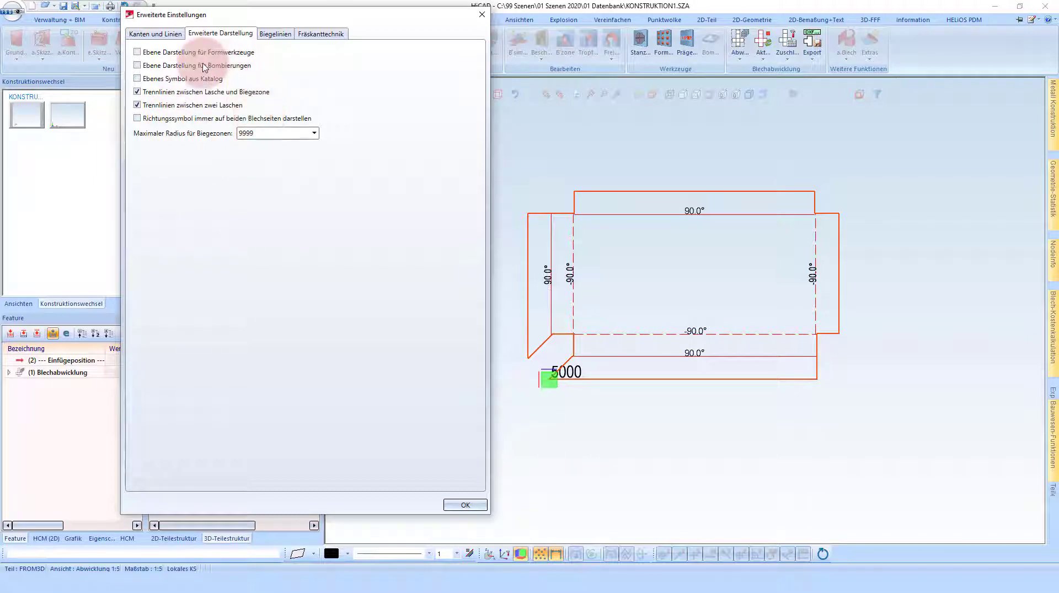
left_click(276, 36)
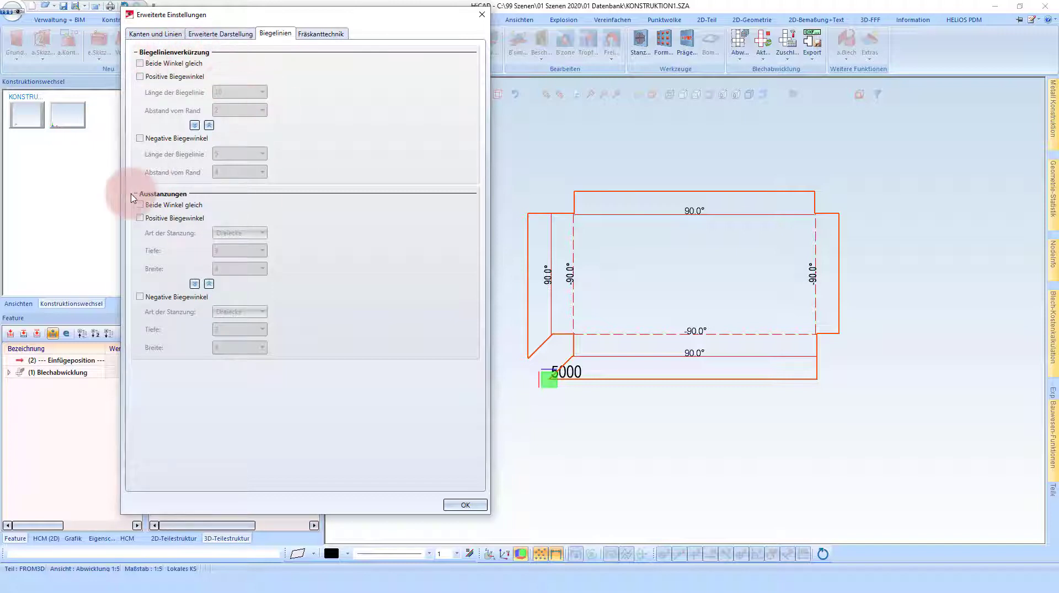
left_click(321, 35)
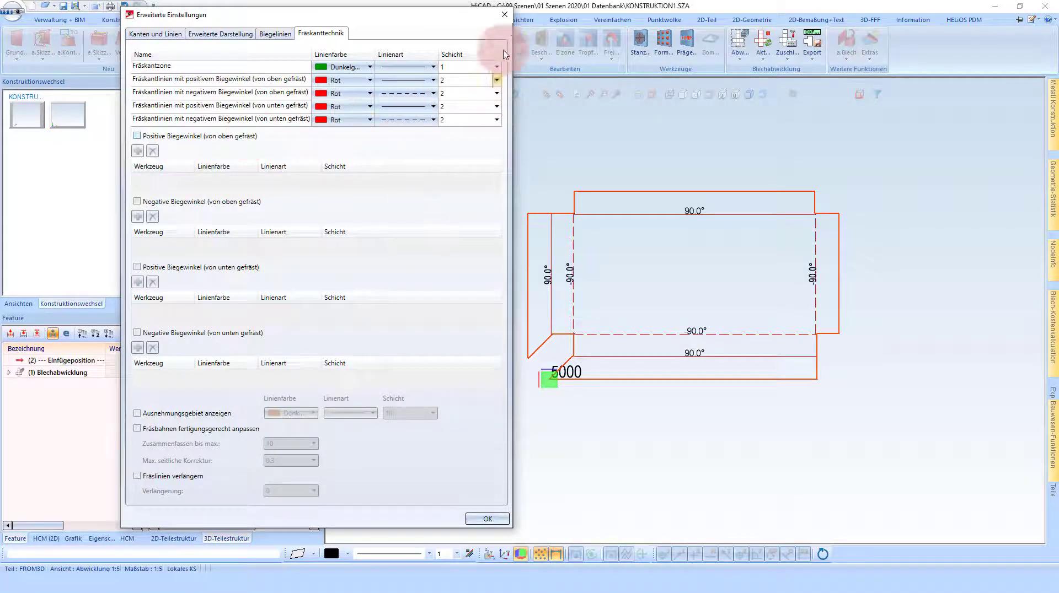
left_click(504, 19)
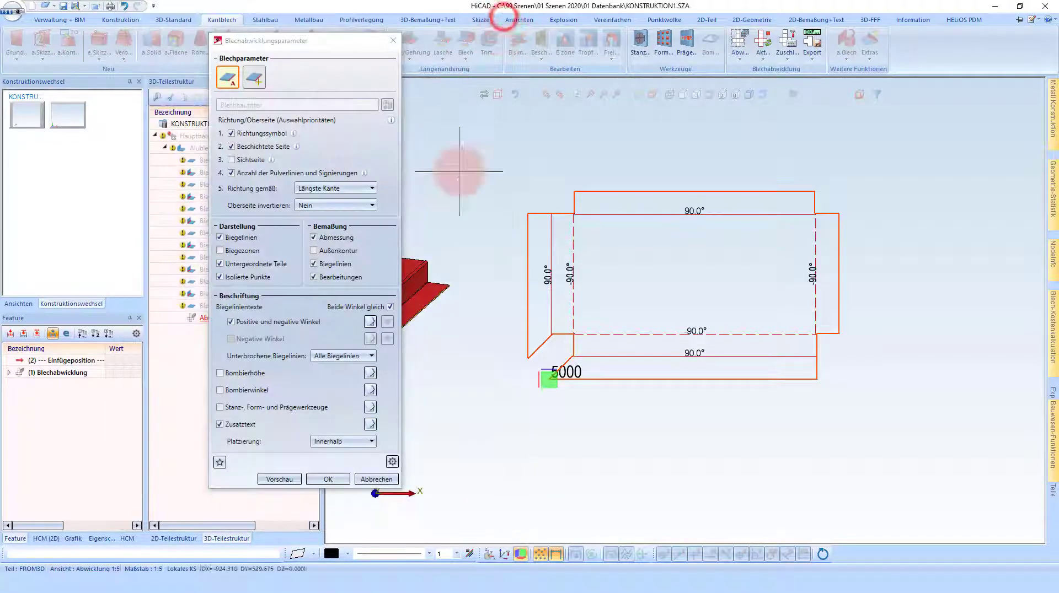
Step: Load the COBUS NCAD favourite into the flat pattern parameters and review its Fräskanttechnik settings for tools, line colours and layers
left_click(219, 462)
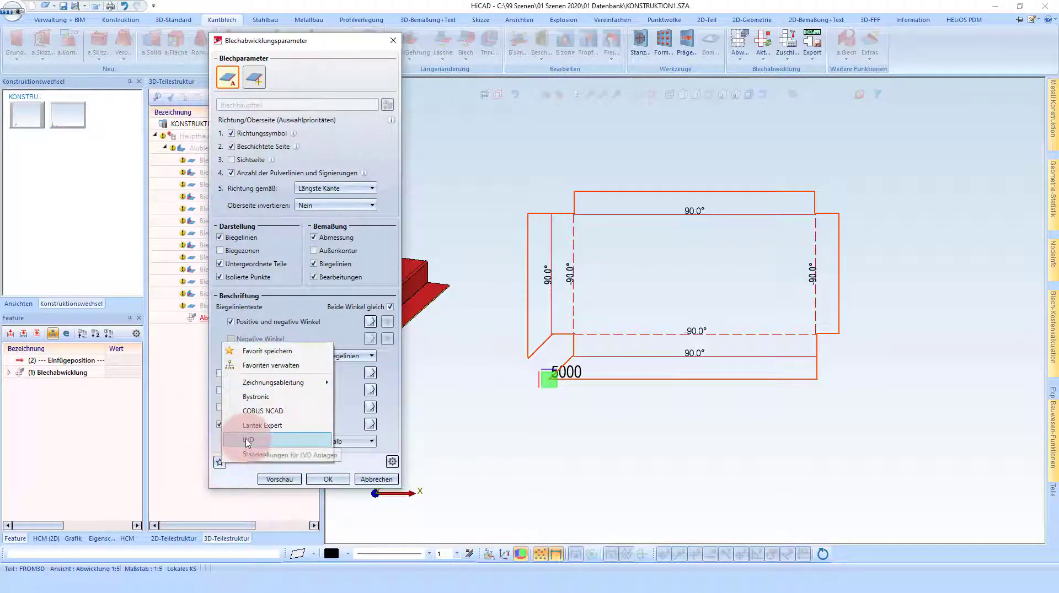
left_click(256, 412)
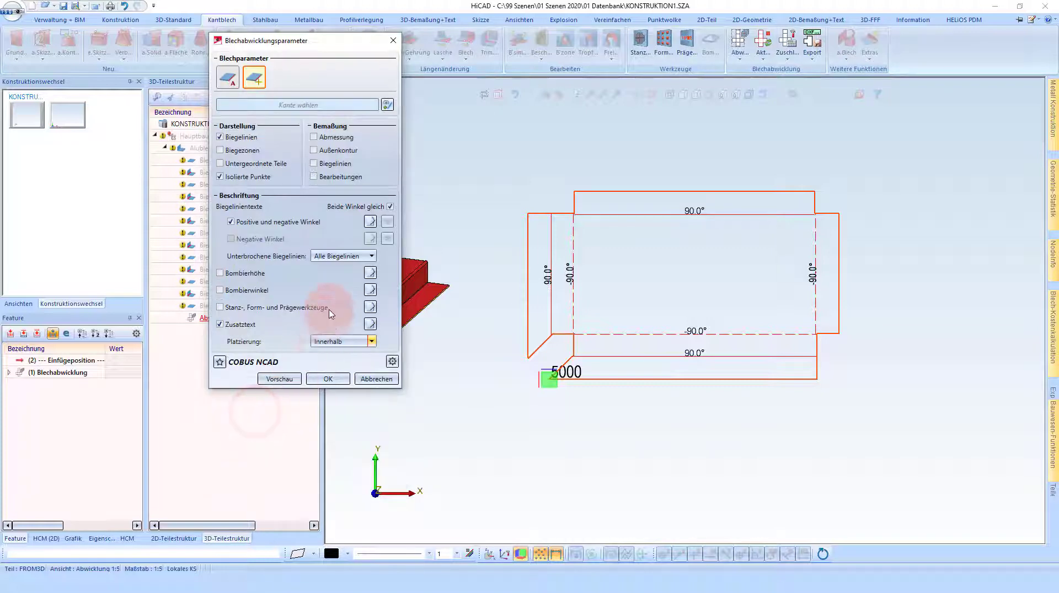
left_click(393, 362)
left_click(326, 28)
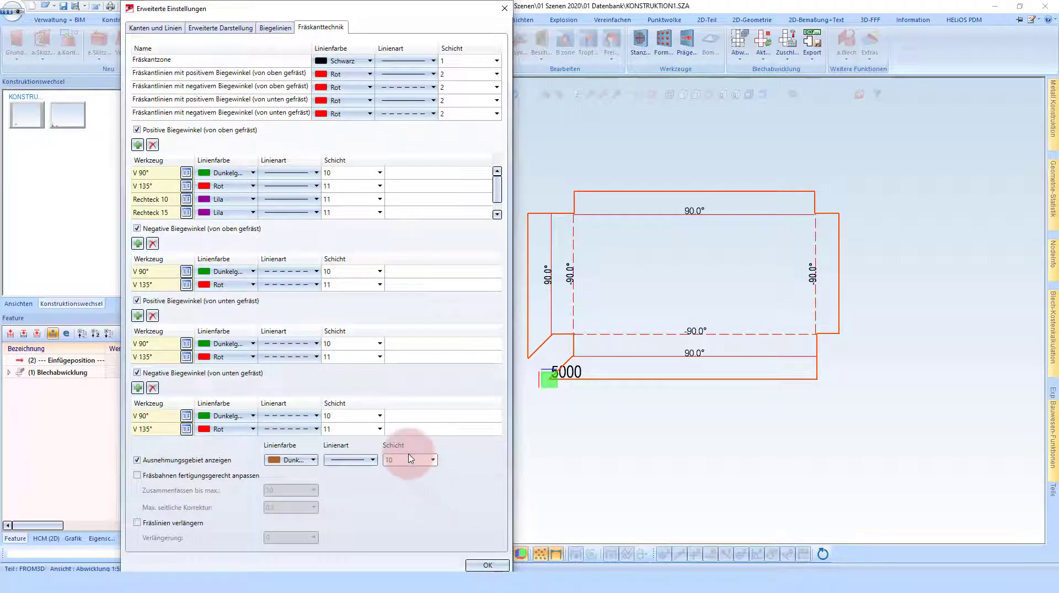
left_click(486, 566)
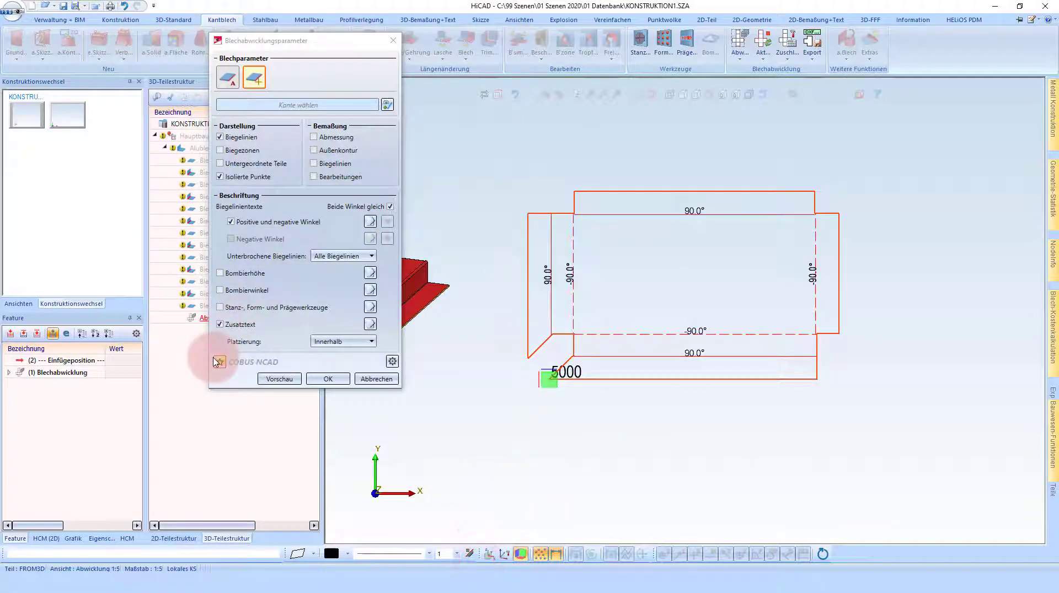
left_click(219, 363)
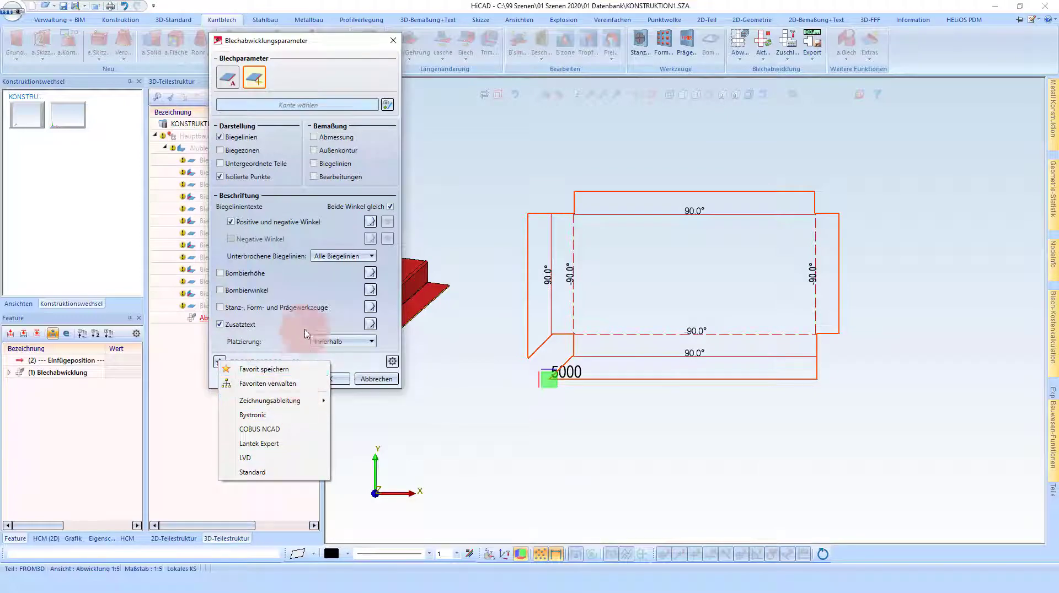
left_click(339, 292)
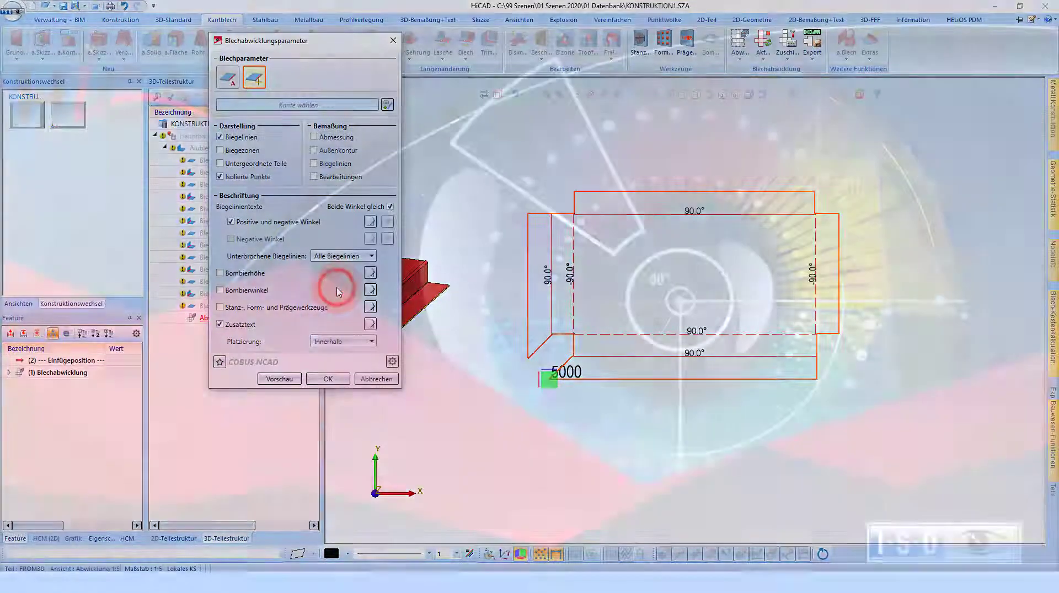